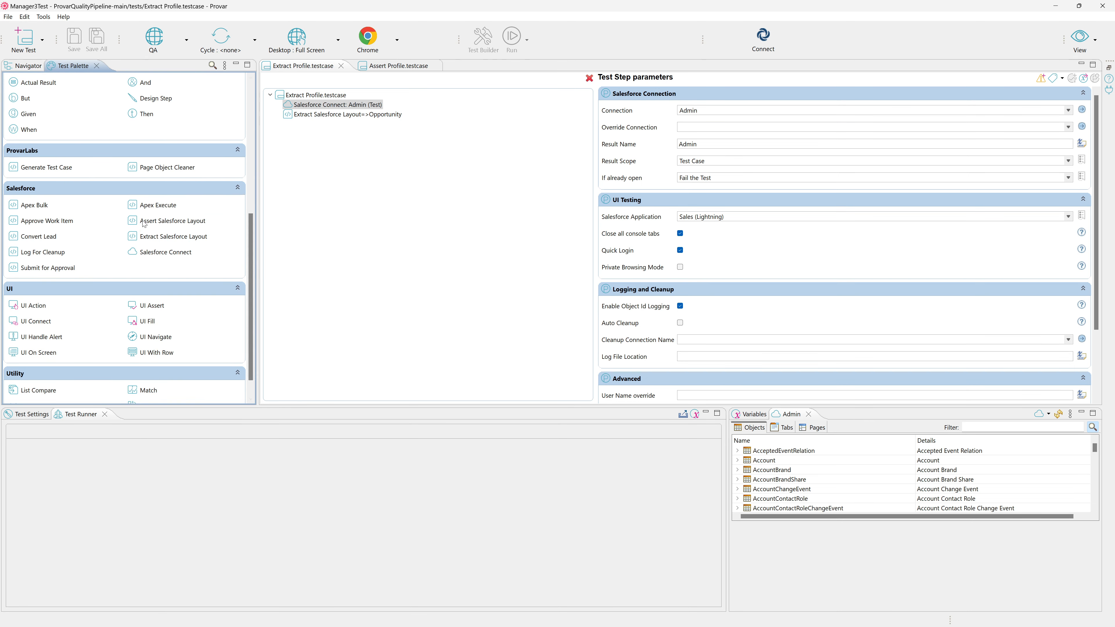
Review the parameters of the Extract Salesforce Layout=>Opportunity test step, including the Salesforce objects available for extraction
left_click(186, 234)
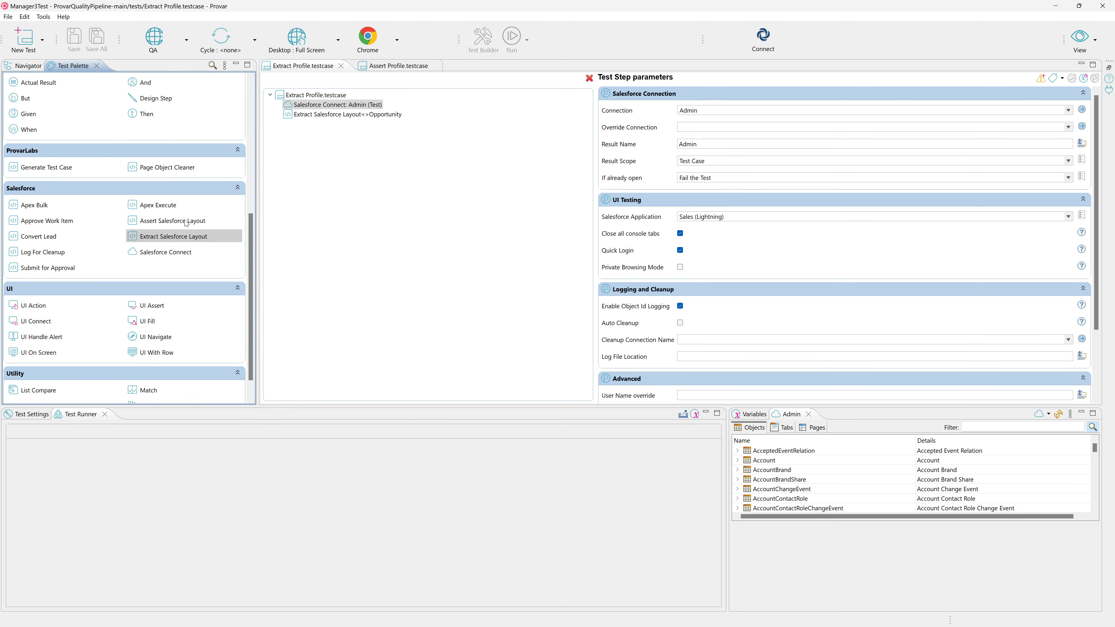
left_click(186, 223)
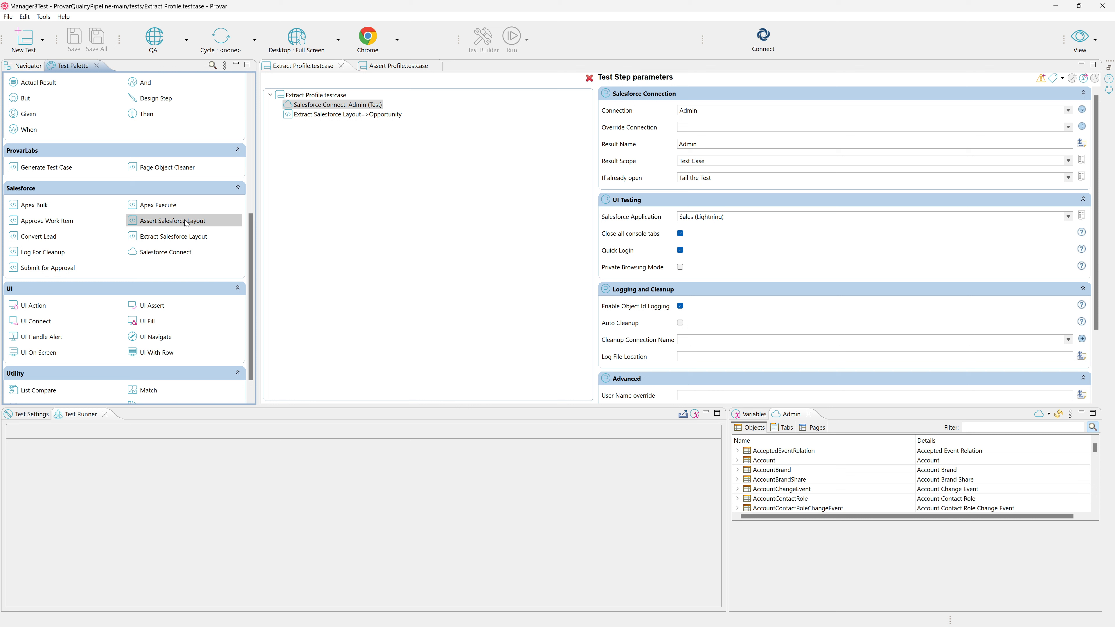
left_click(191, 239)
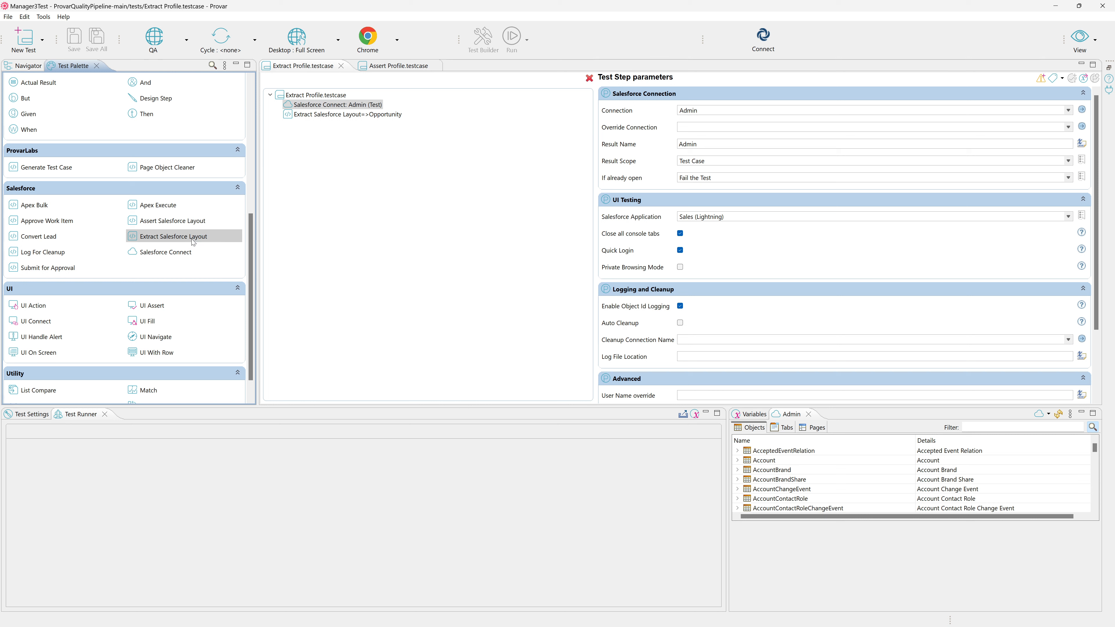
left_click(315, 115)
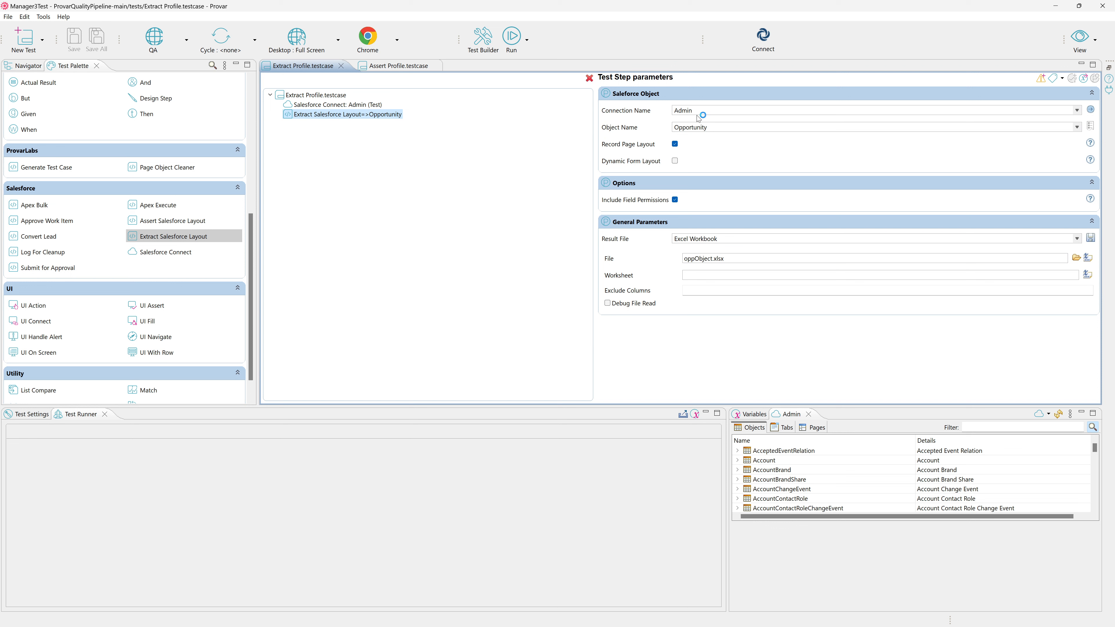
left_click(708, 128)
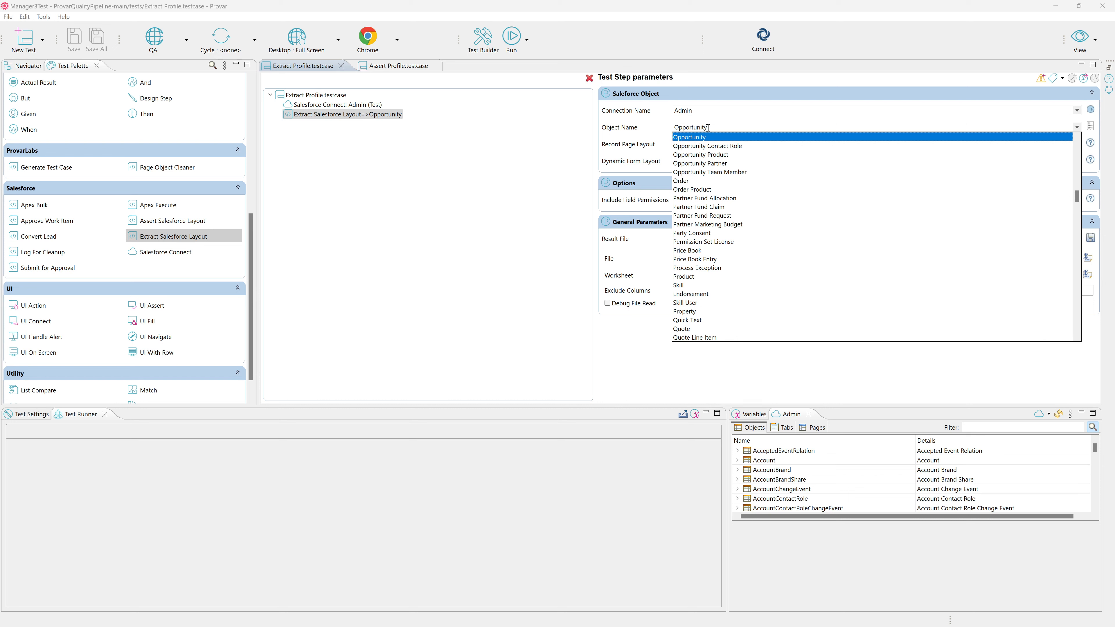
left_click(566, 148)
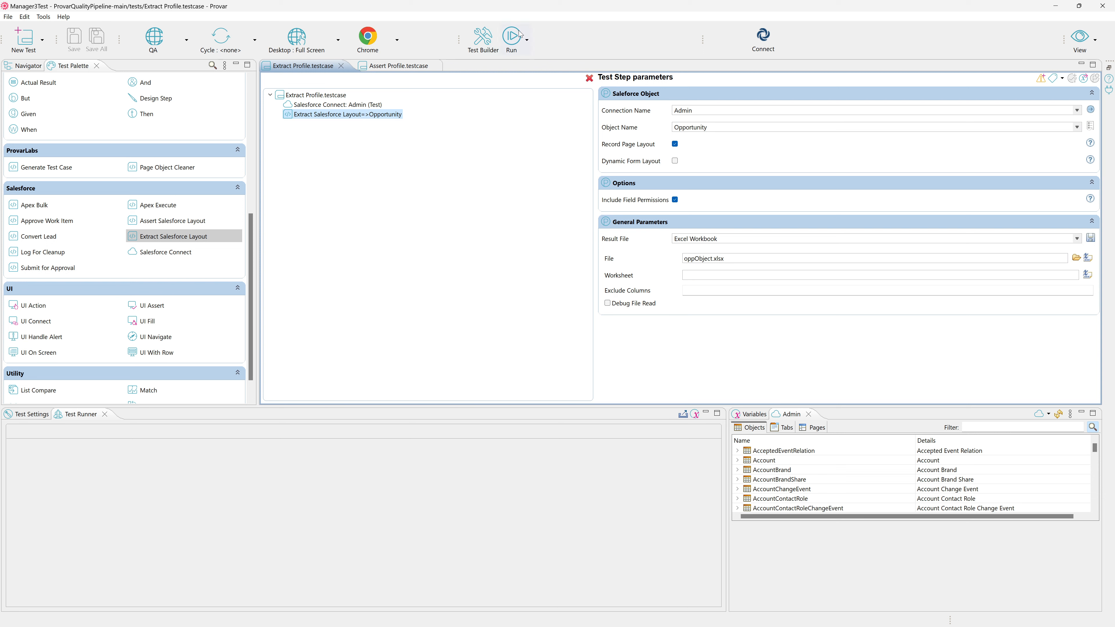
Run the Extract Profile test case and inspect the layout extraction step's log and its output file setting
left_click(527, 39)
left_click(536, 89)
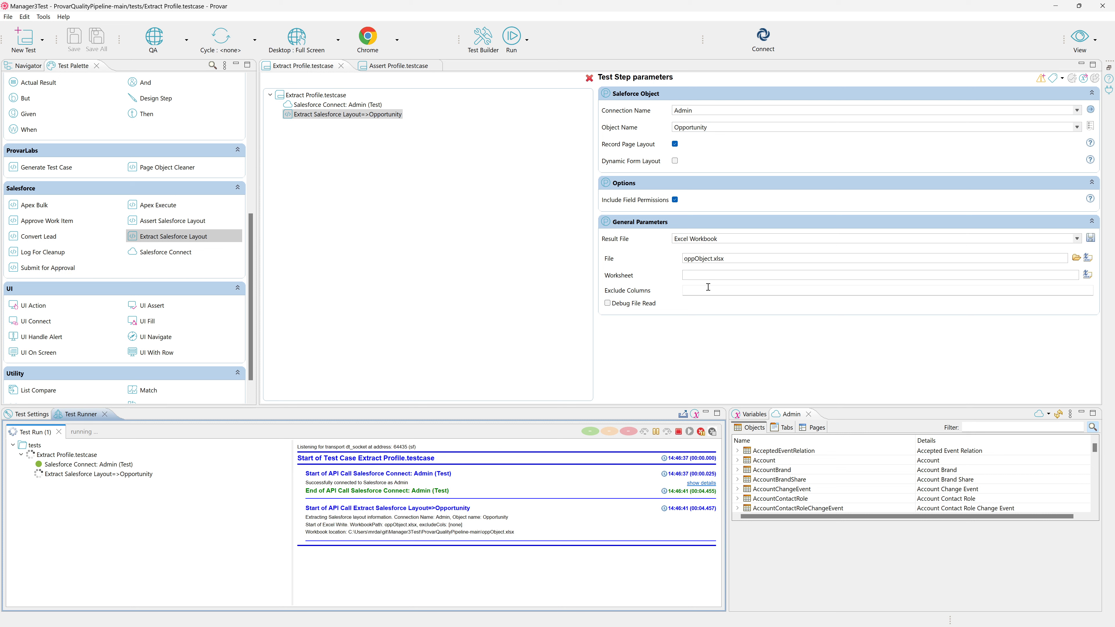
left_click(708, 287)
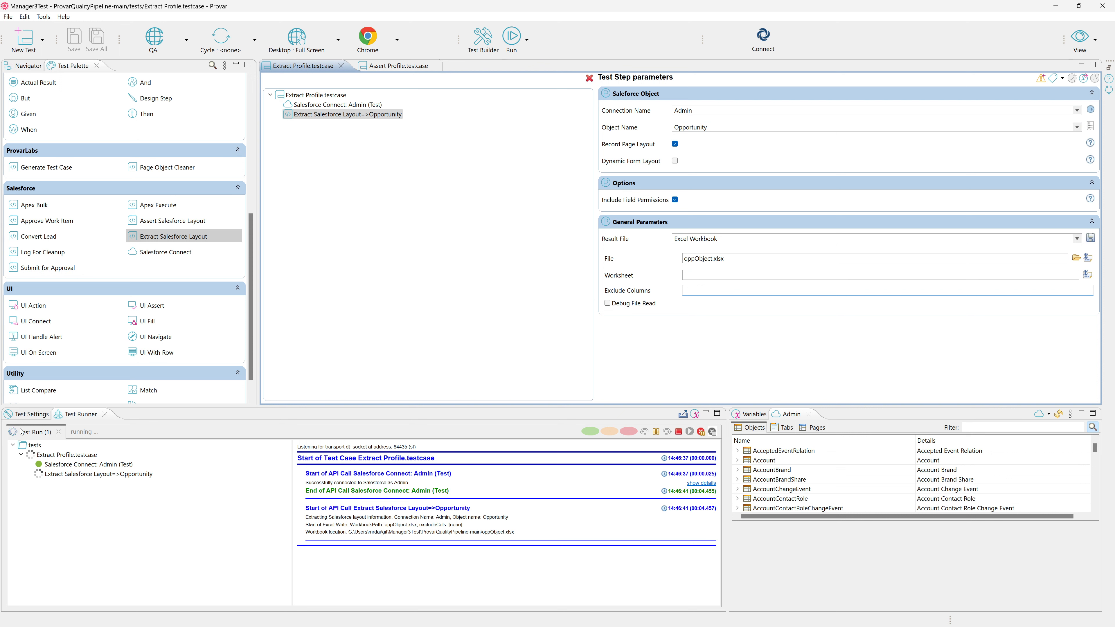
left_click(81, 475)
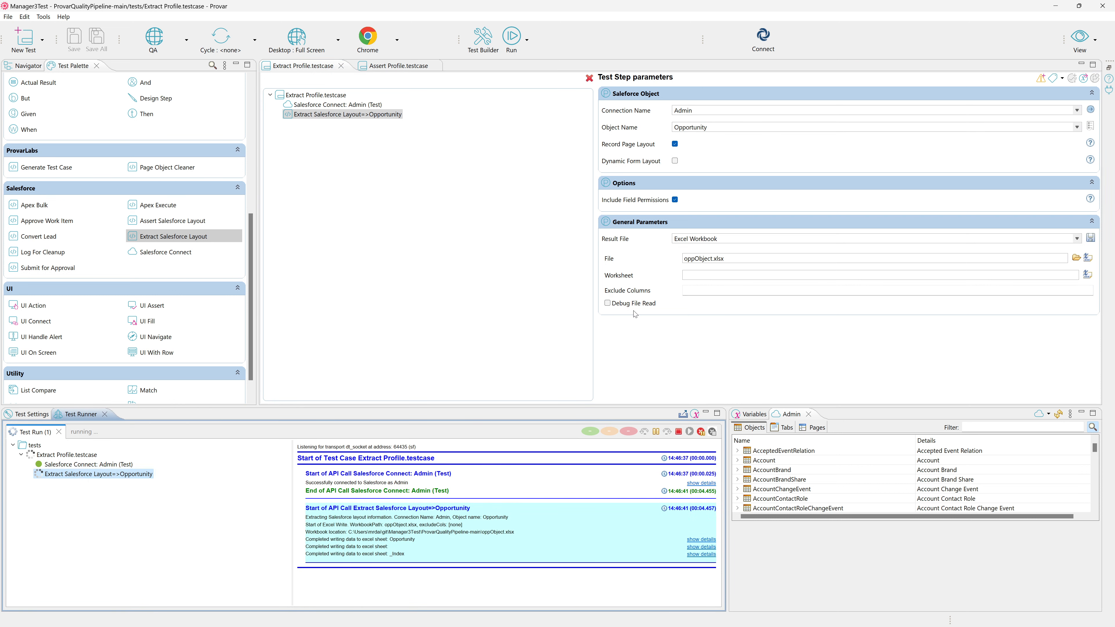
left_click_drag(723, 258, 683, 258)
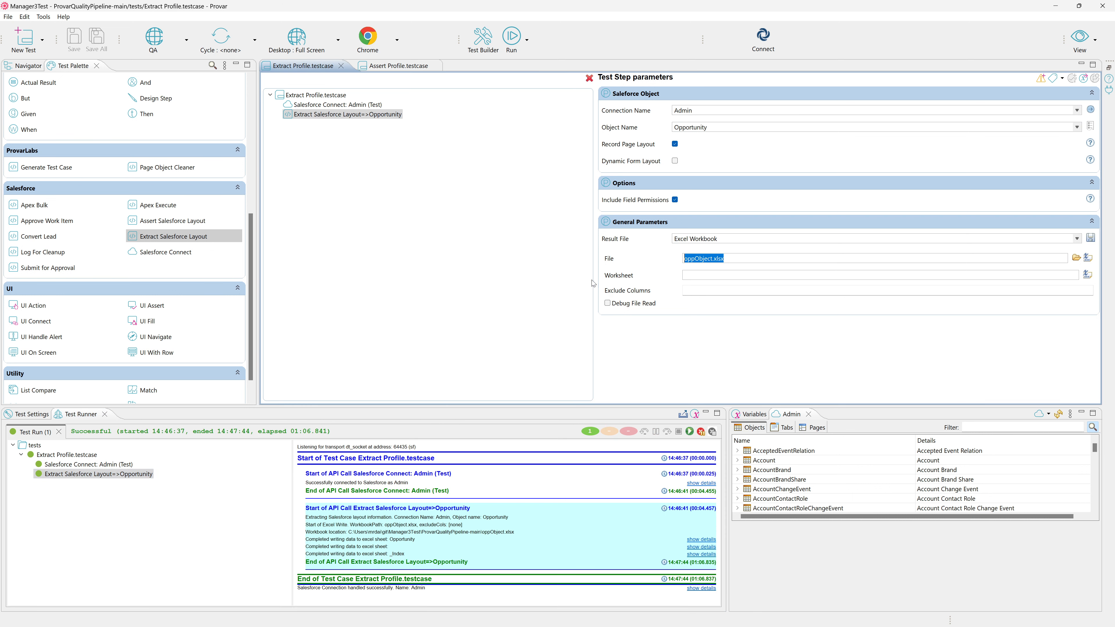
Refresh the ProvarQualityPipeline-main project in the project tree
left_click(28, 66)
left_click(52, 80)
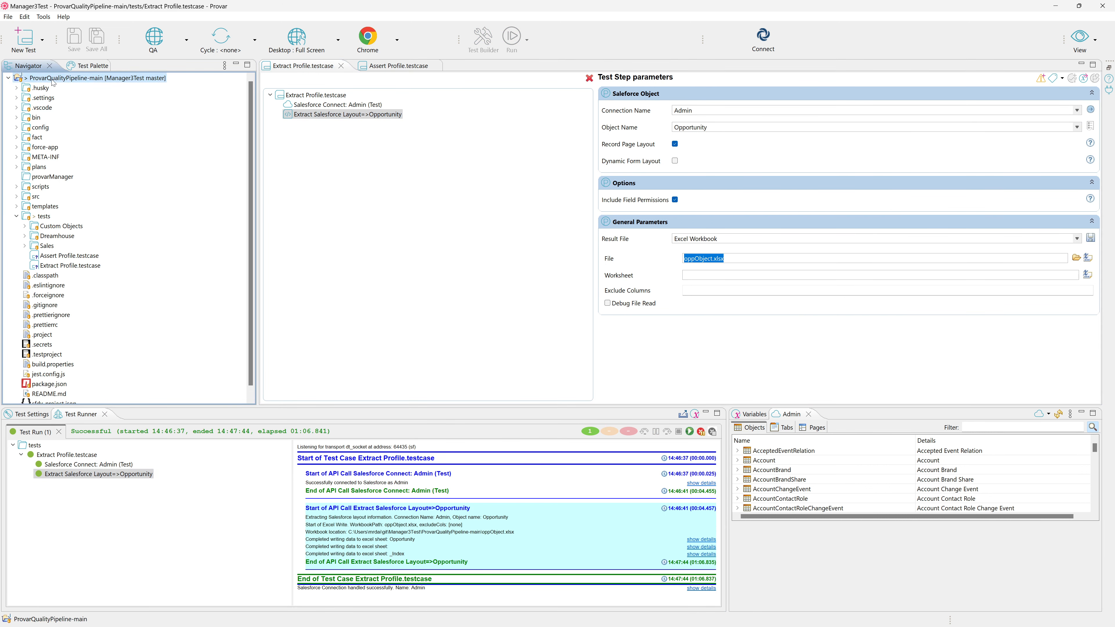
right_click(52, 82)
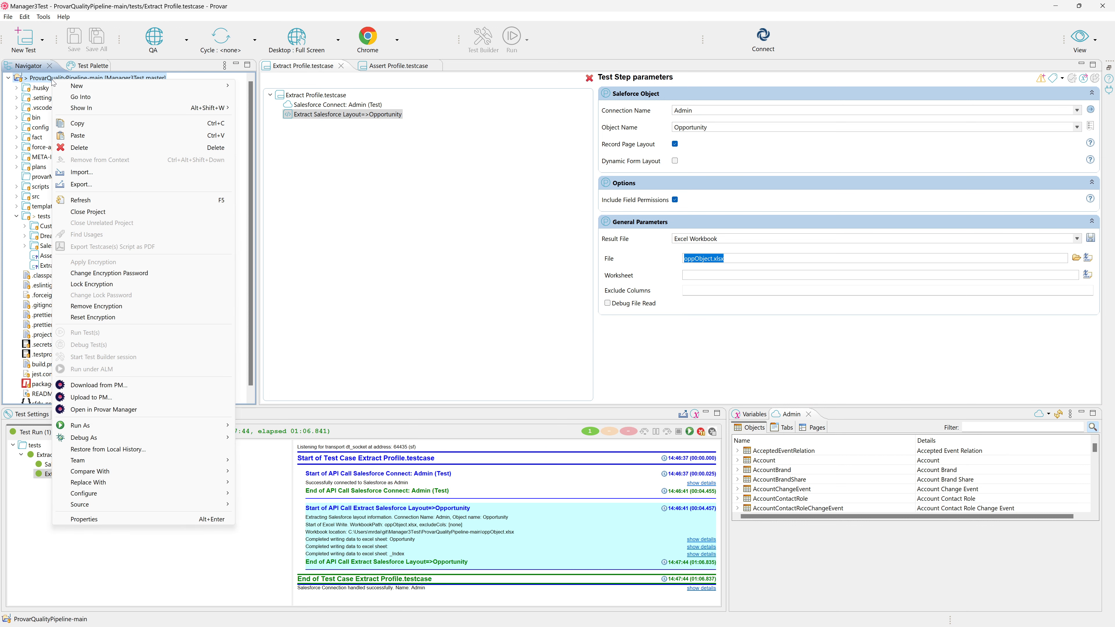
left_click(82, 201)
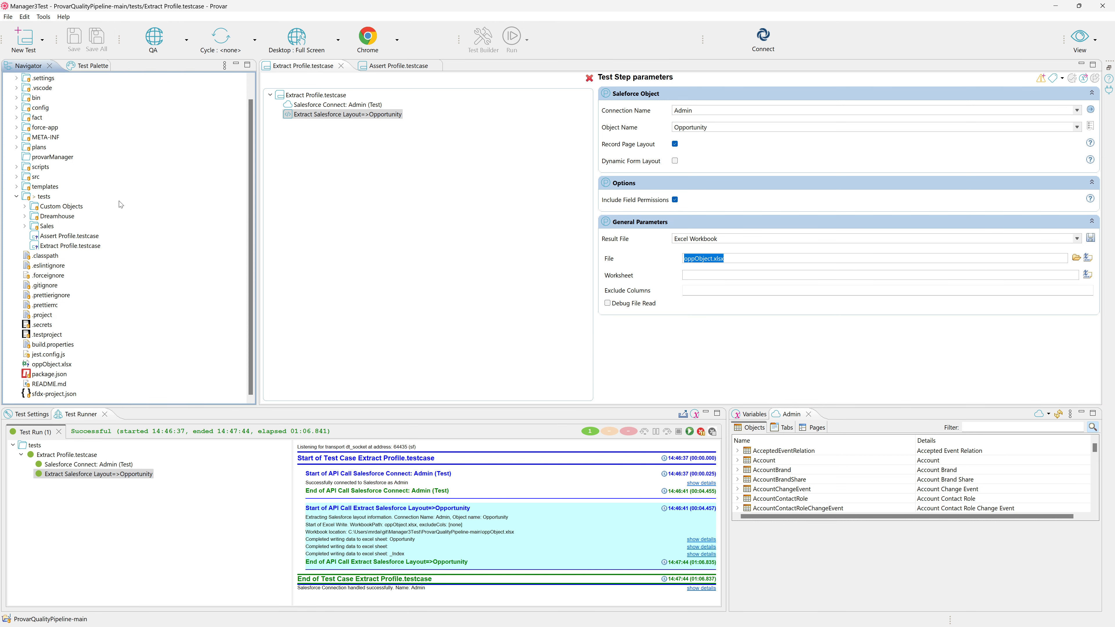
Open the generated oppObject.xlsx workbook from the project in Excel
left_click(61, 364)
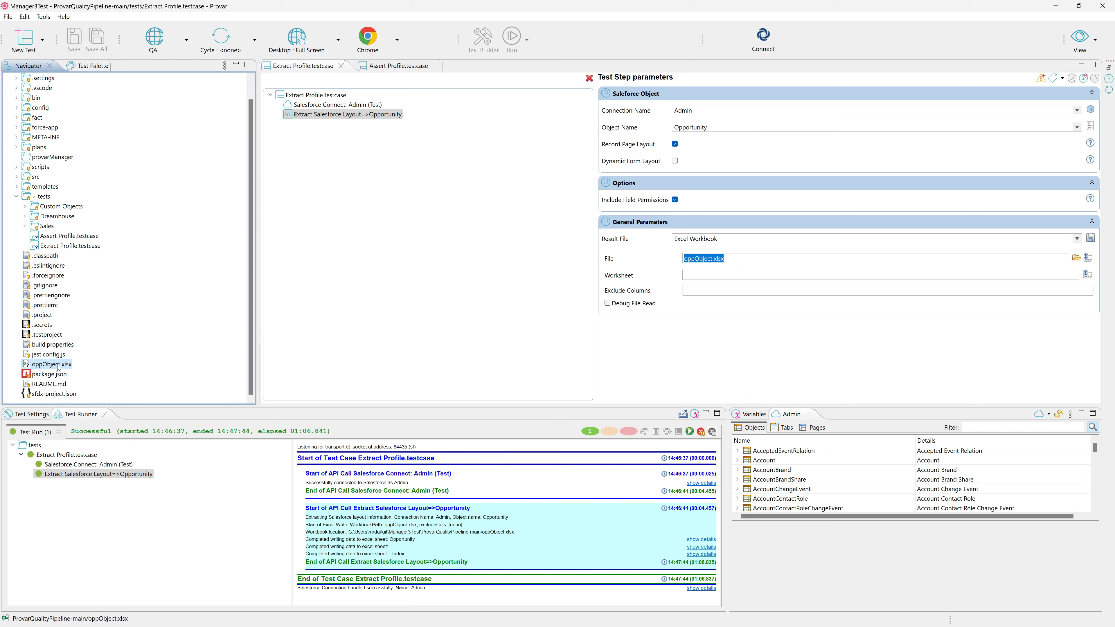
right_click(52, 368)
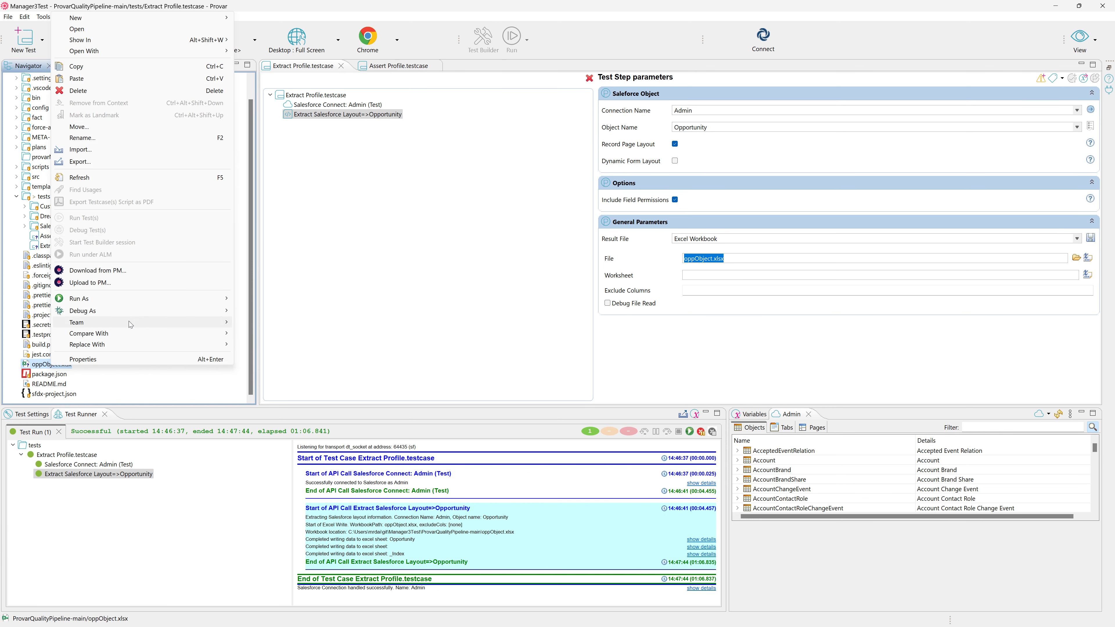
mouse_move(108, 53)
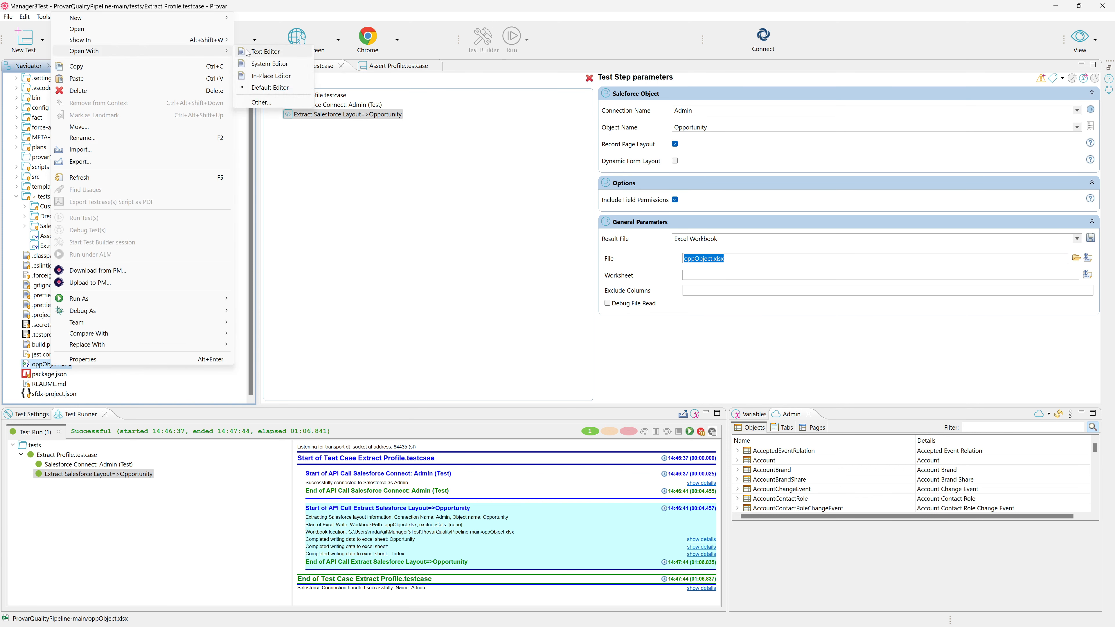
left_click(273, 52)
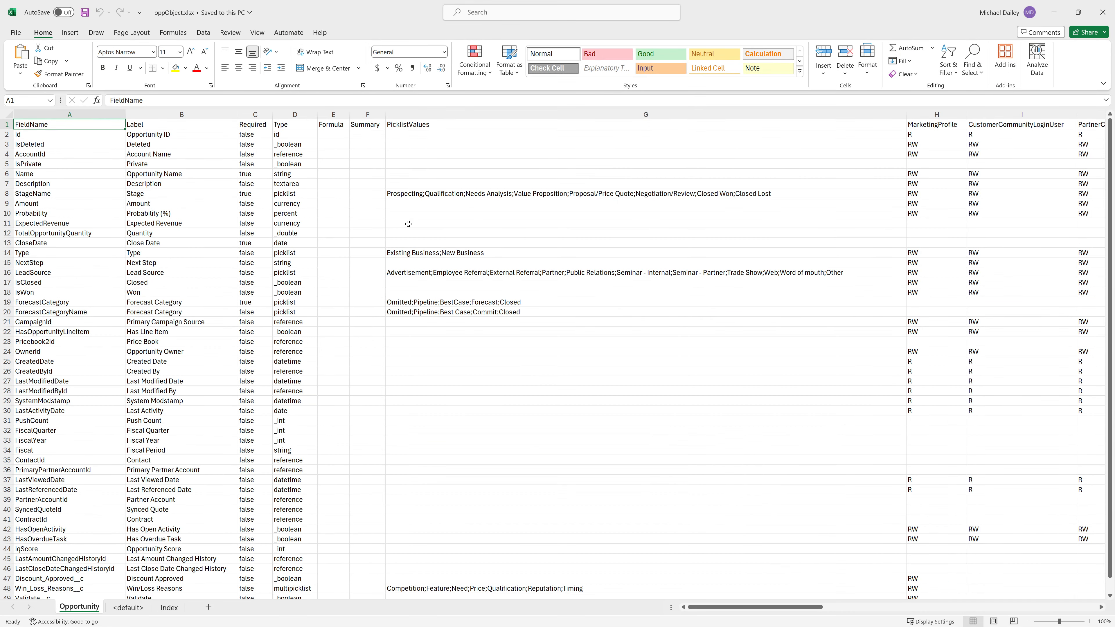
Examine the Opportunity sheet's custom fields, labels, and the Required, Type, Formula, Summary and PicklistValues columns
scroll(119, 253, "down", 3)
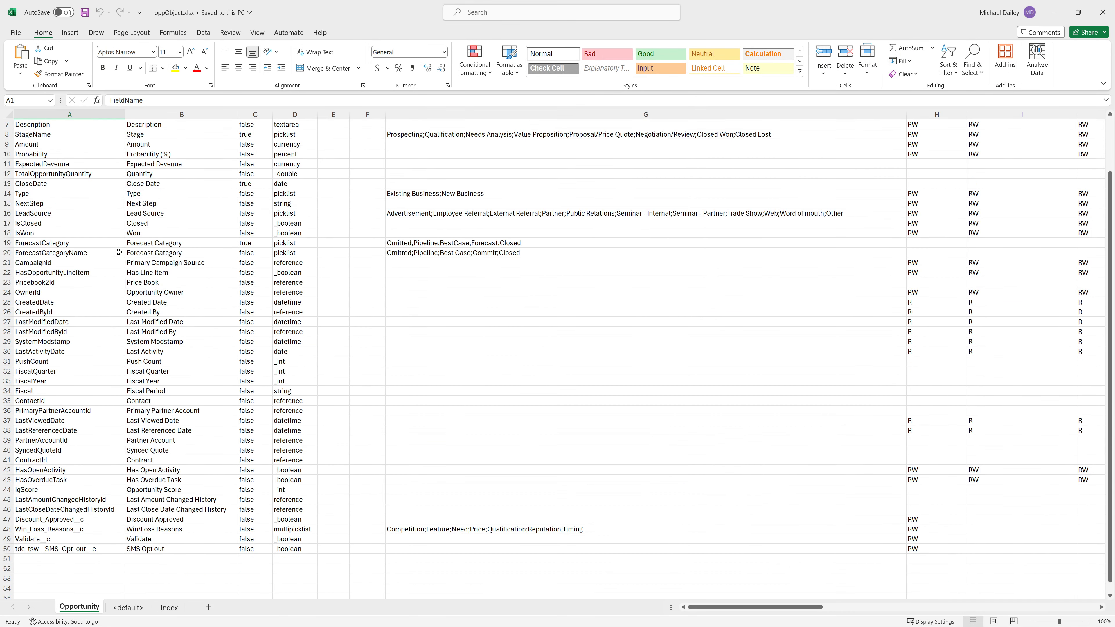
left_click(52, 520)
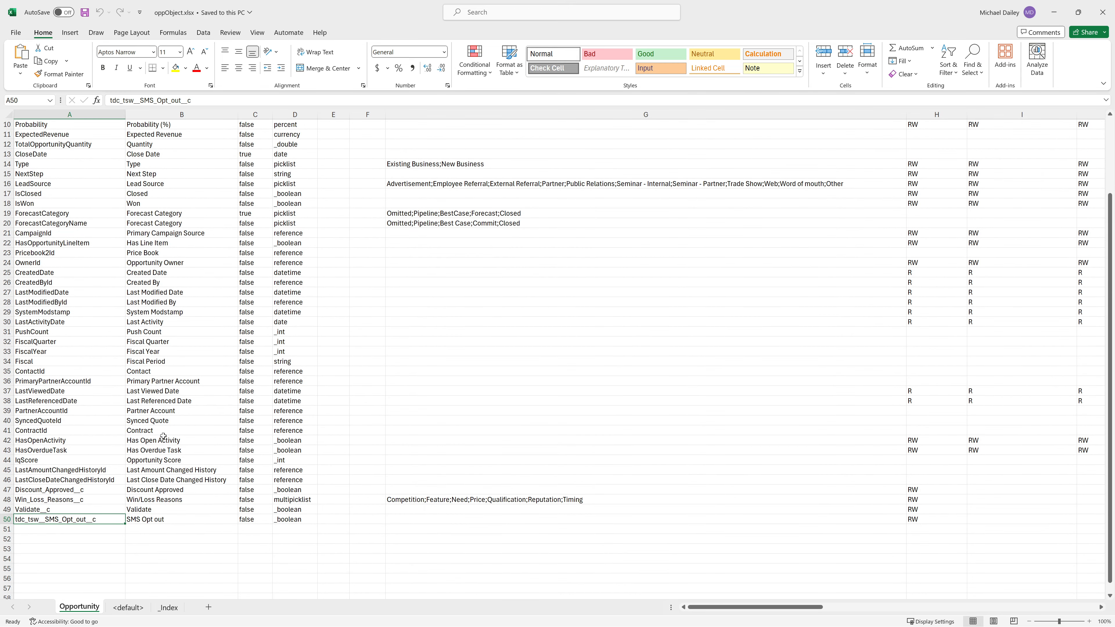
scroll(162, 437, "up", 3)
left_click(173, 178)
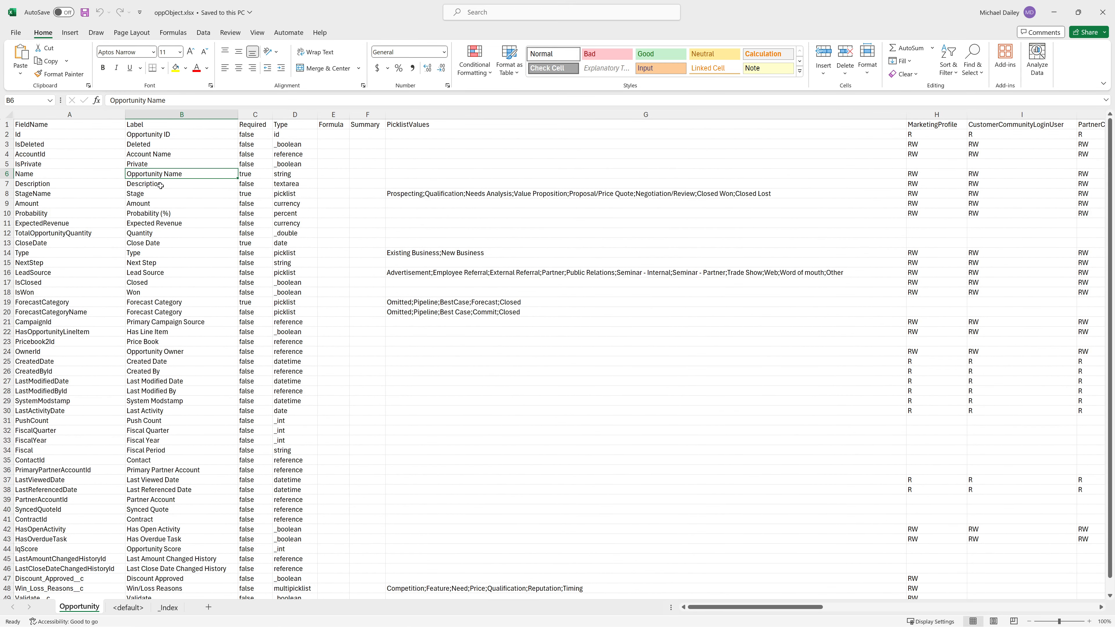
left_click(257, 127)
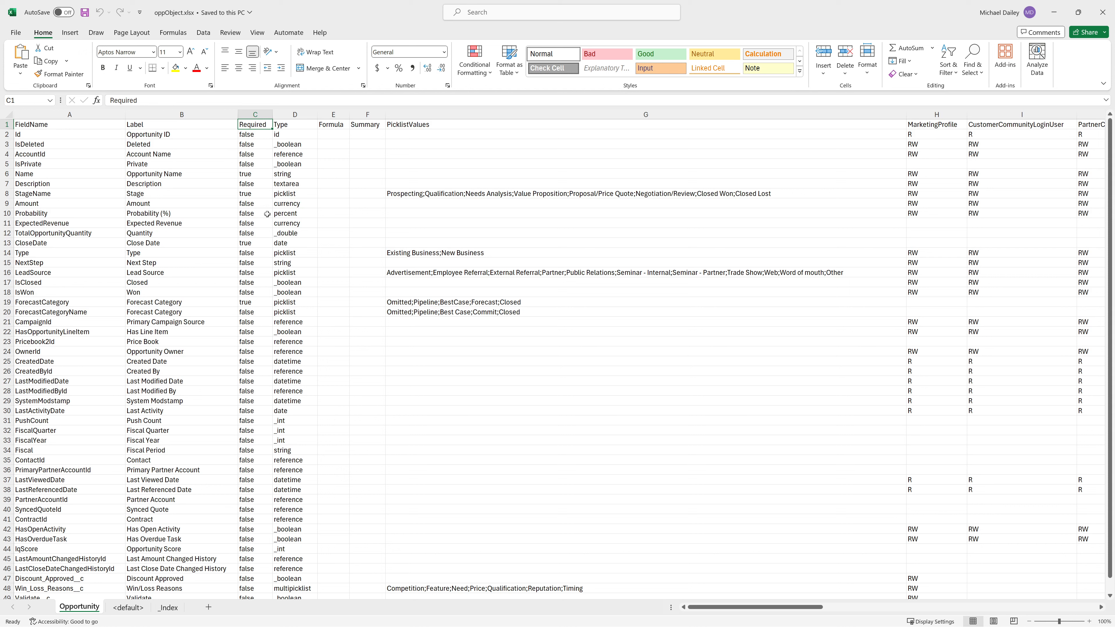
left_click(299, 125)
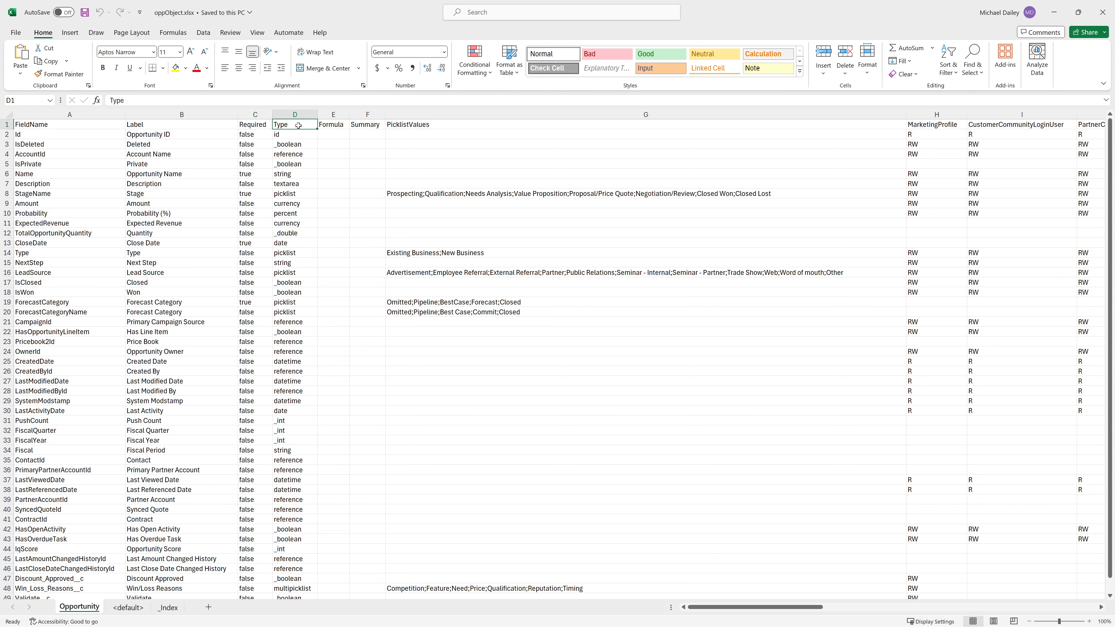
left_click(335, 125)
left_click(379, 126)
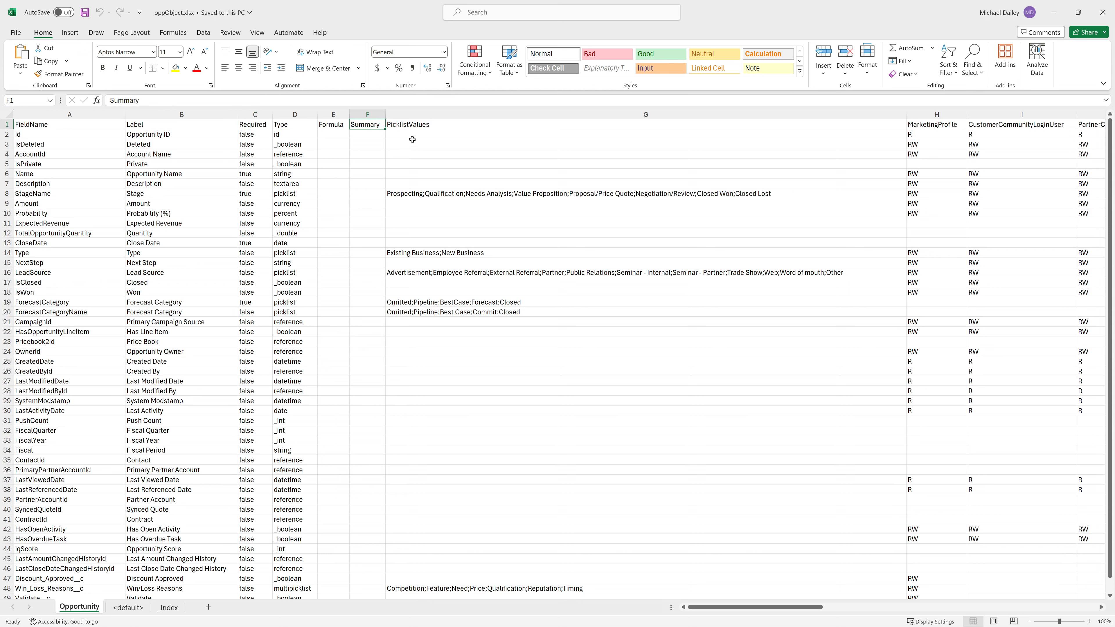
left_click(402, 126)
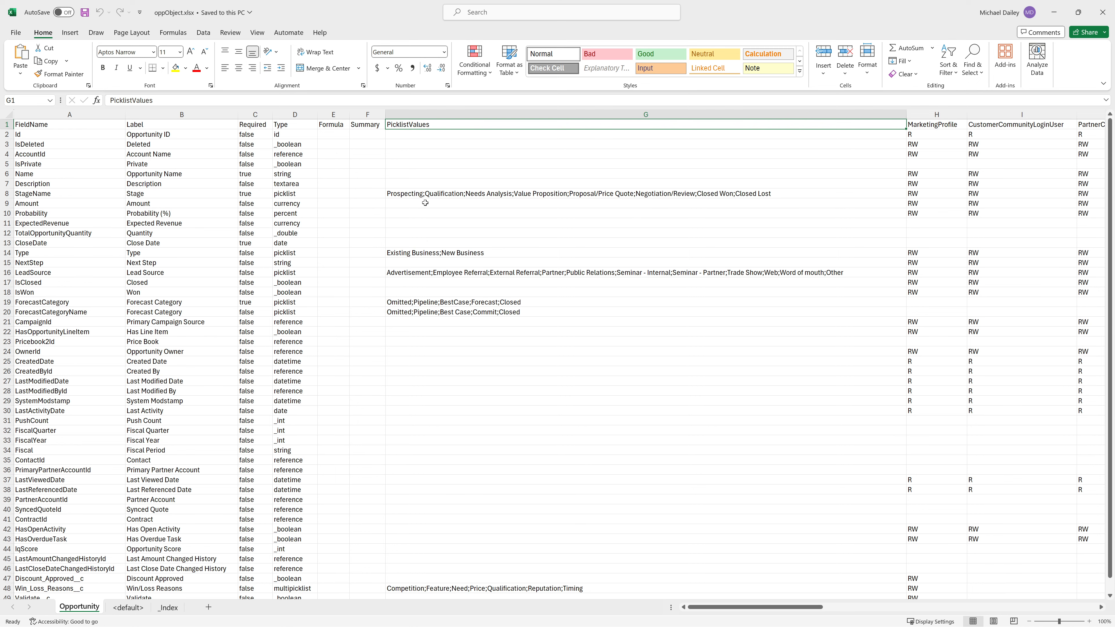
scroll(423, 203, "down", 4)
scroll(463, 226, "up", 4)
Examine the profile columns on the Opportunity sheet, from MarketingProfile onward, and the IsDeleted row's permissions under them
key("Right")
key("Right")
key("Right")
key("Right")
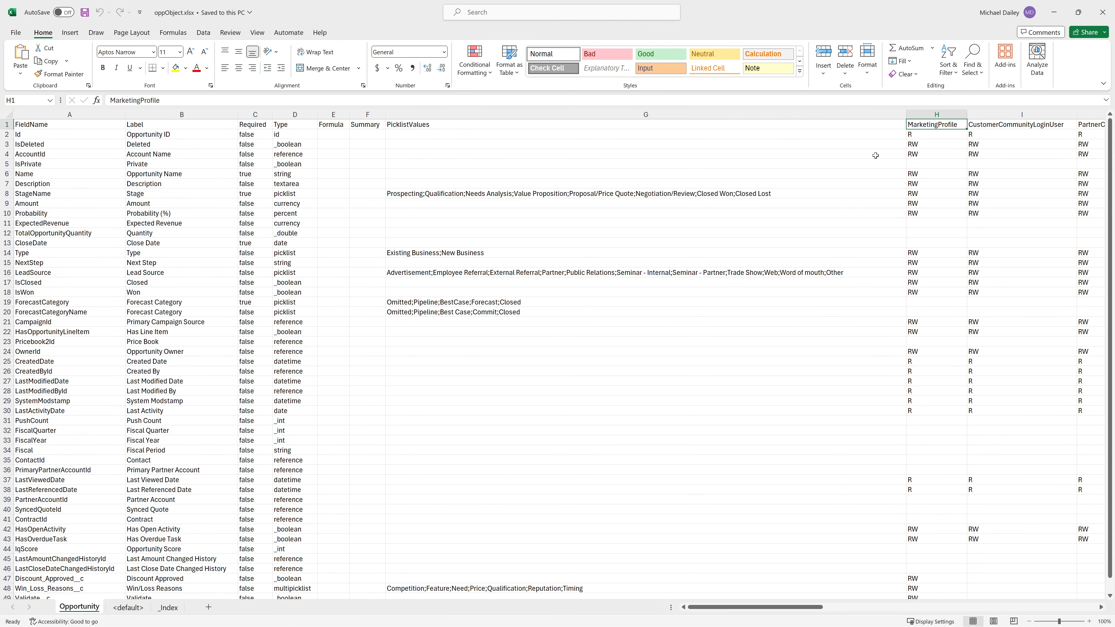
key("Right")
key("Right")
key("Right")
key("Right")
key("Right")
key("Right")
key("Right")
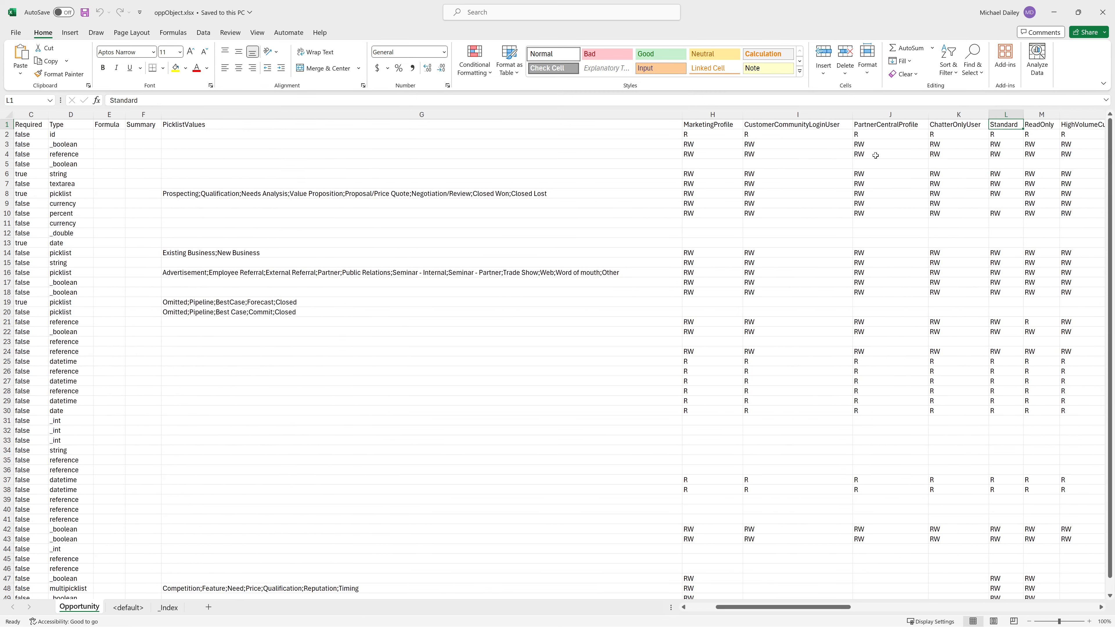
key("Left")
key("Left")
key("Left")
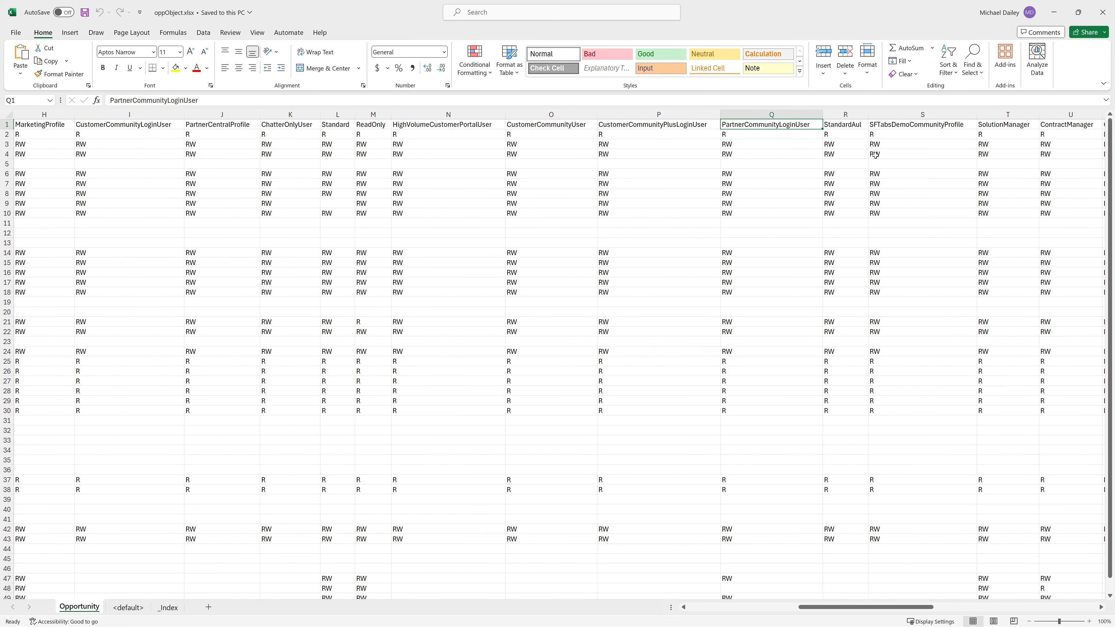
key("Down")
key("Down")
key("Left")
key("Left")
key("Left")
key("Left")
key("Left")
key("Left")
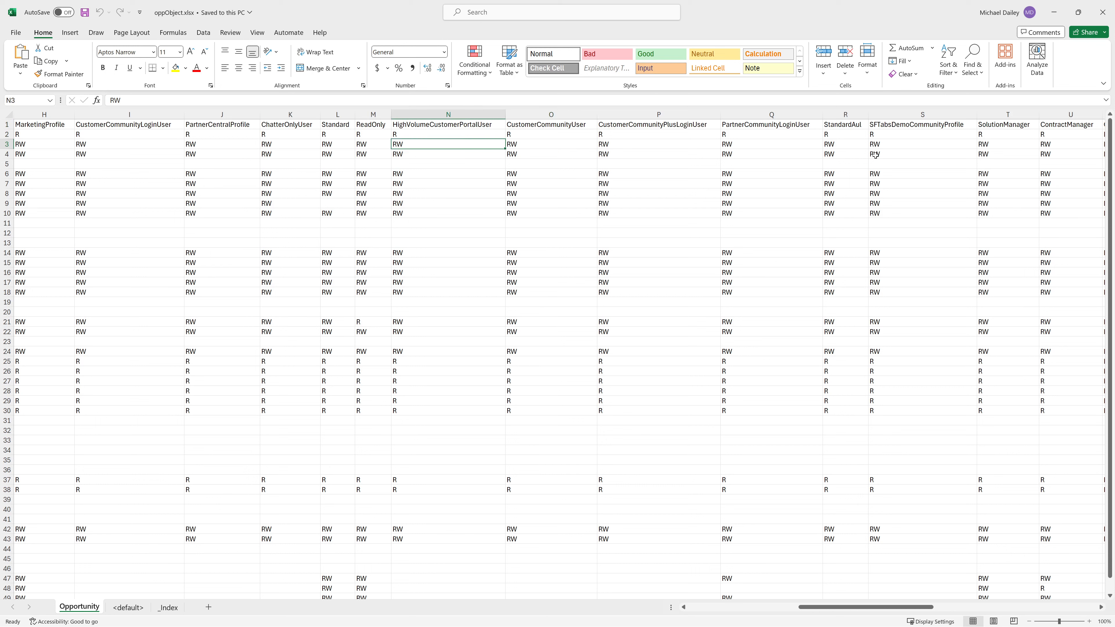
key("Right")
key("Right")
key("Right")
key("Right")
key("Right")
key("Right")
key("Right")
key("Right")
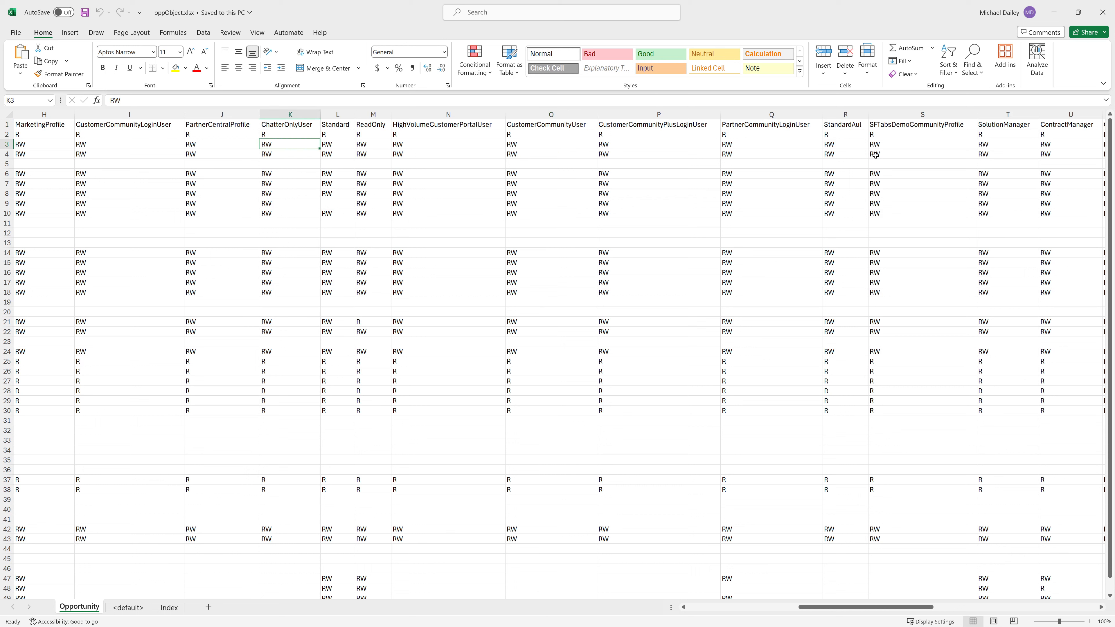
key("Left")
key("Left")
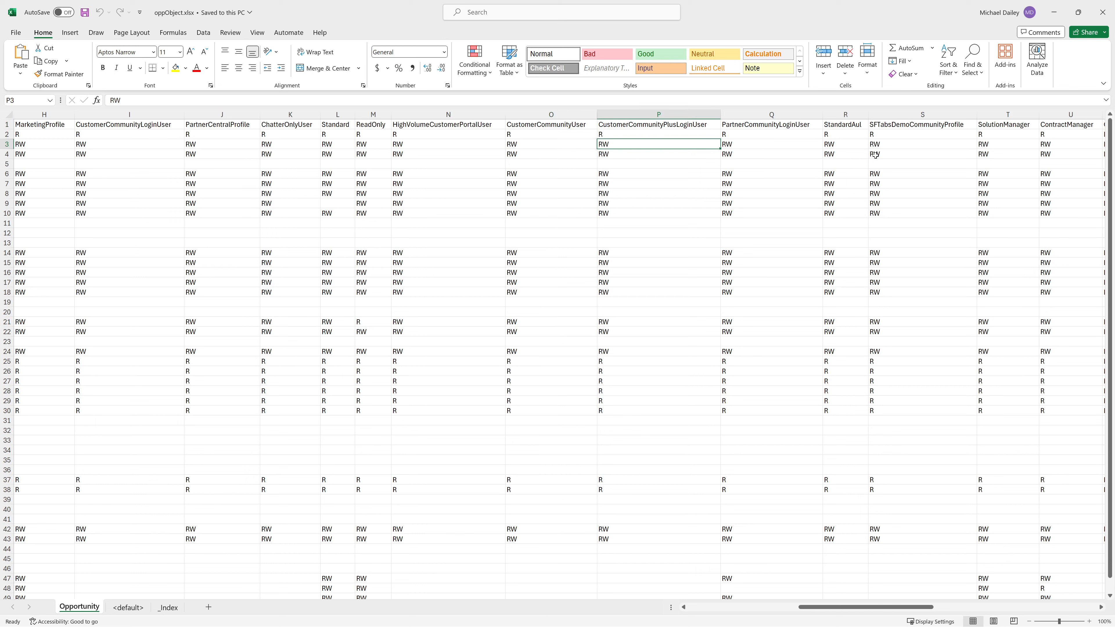
Examine the LeadSource row's read/write permissions across the remaining profiles through MinimumAccessSalesforce, and return to the row's field name
key("Down")
key("Down")
key("Down")
key("Down")
key("Down")
key("Down")
key("Down")
key("Down")
key("Down")
key("Down")
key("Down")
key("Down")
key("Down")
key("Right")
key("Right")
key("Right")
key("Right")
key("Right")
key("Right")
key("Right")
key("Right")
key("Right")
key("Right")
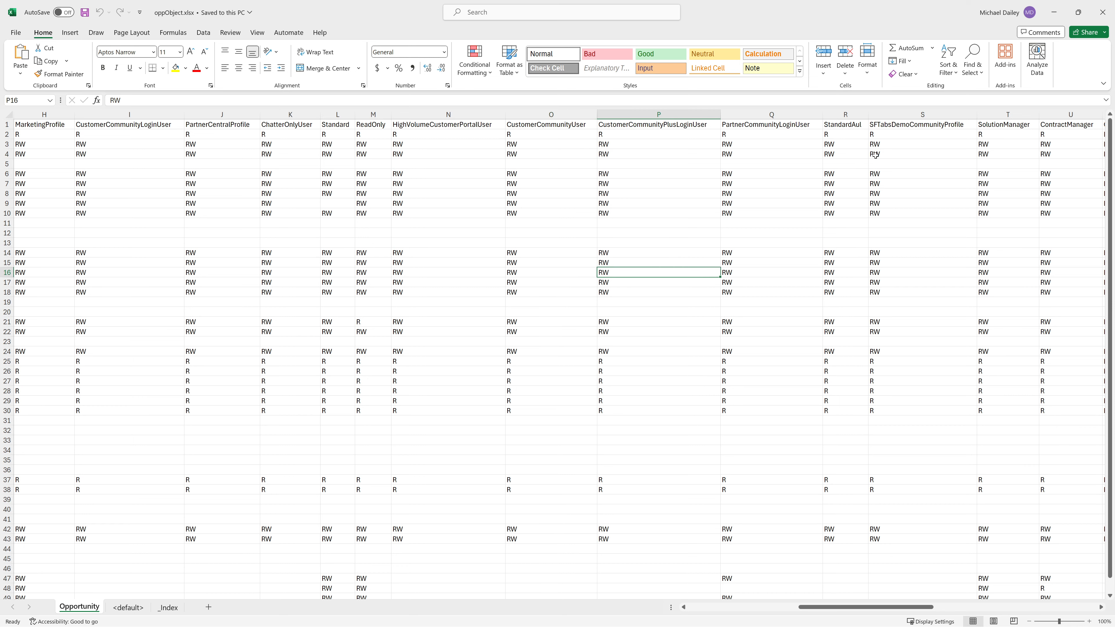
key("Right")
key("Right")
key("Right")
key("Right")
key("Right")
key("Right")
key("Right")
key("Right")
key("Right")
key("Right")
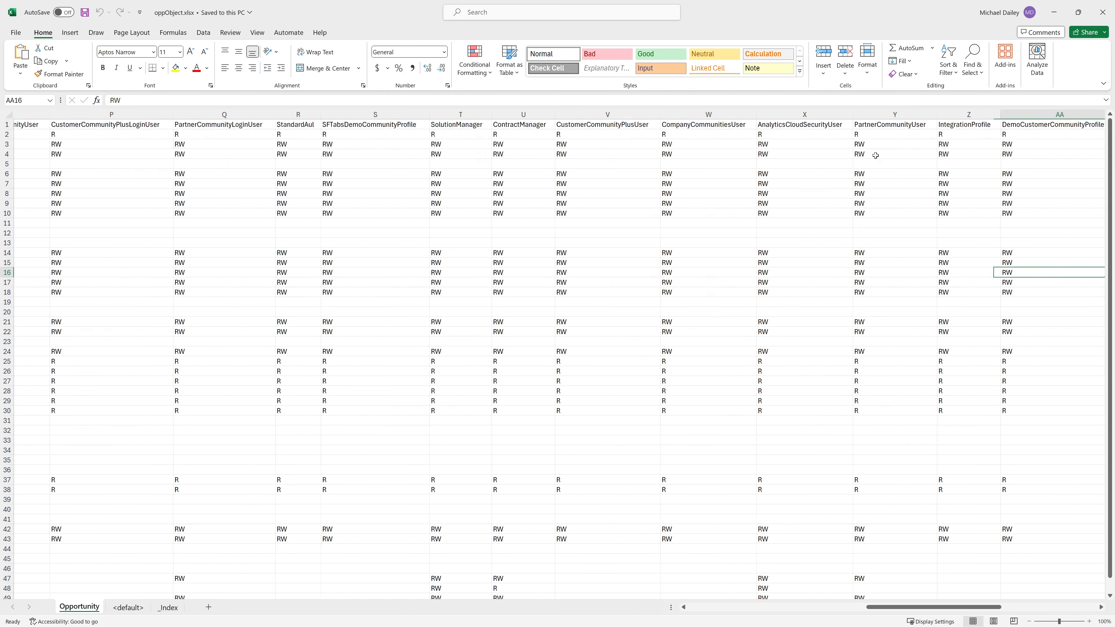
key("Right")
key("Right")
key("Right")
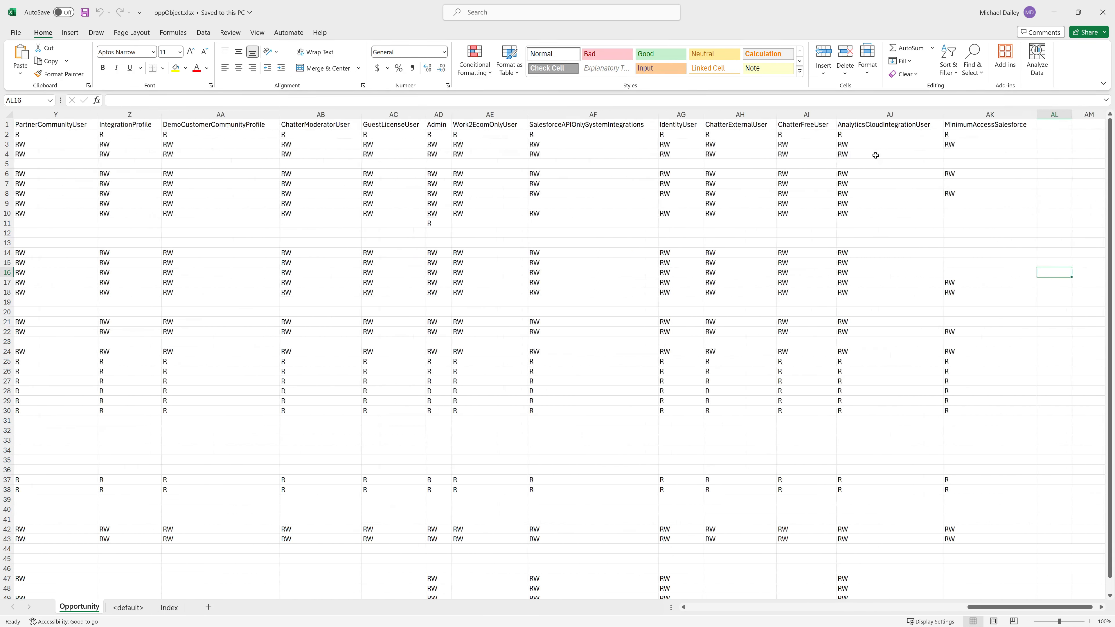
key("Left")
key("Left")
key("Left")
key("Left")
key("Left")
key("Left")
key("Left")
key("Left")
key("Left")
key("Left")
key("Left")
key("Left")
key("Left")
key("Left")
key("Left")
key("Left")
key("Left")
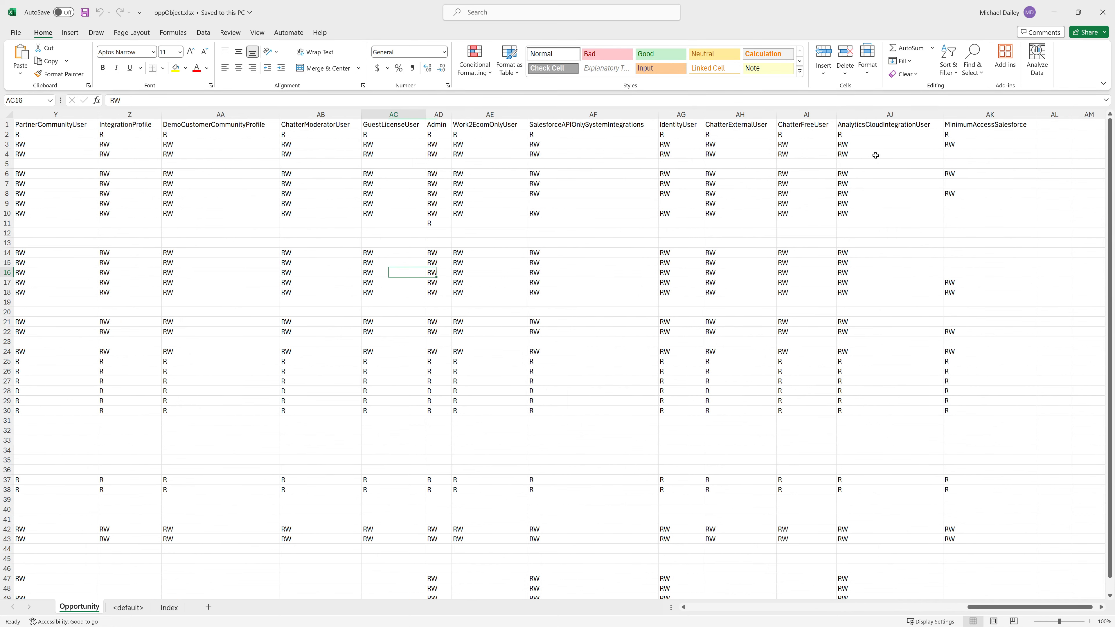
key("Home")
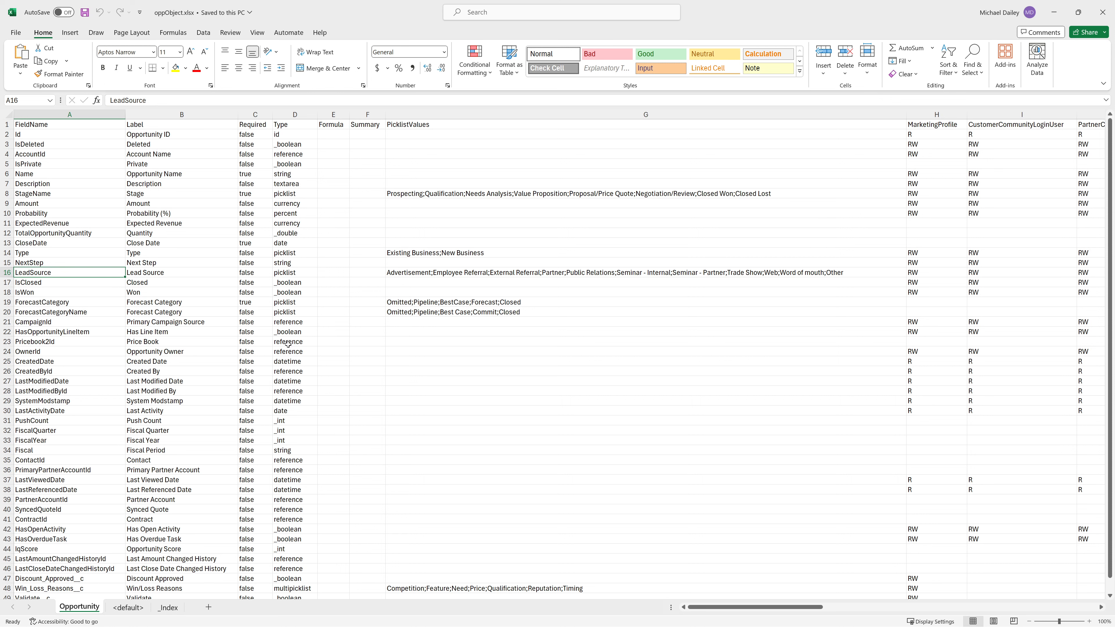
Examine the page layout rows on the <default> sheet and the entries on the _Index sheet, and return to the Opportunity sheet
left_click(127, 608)
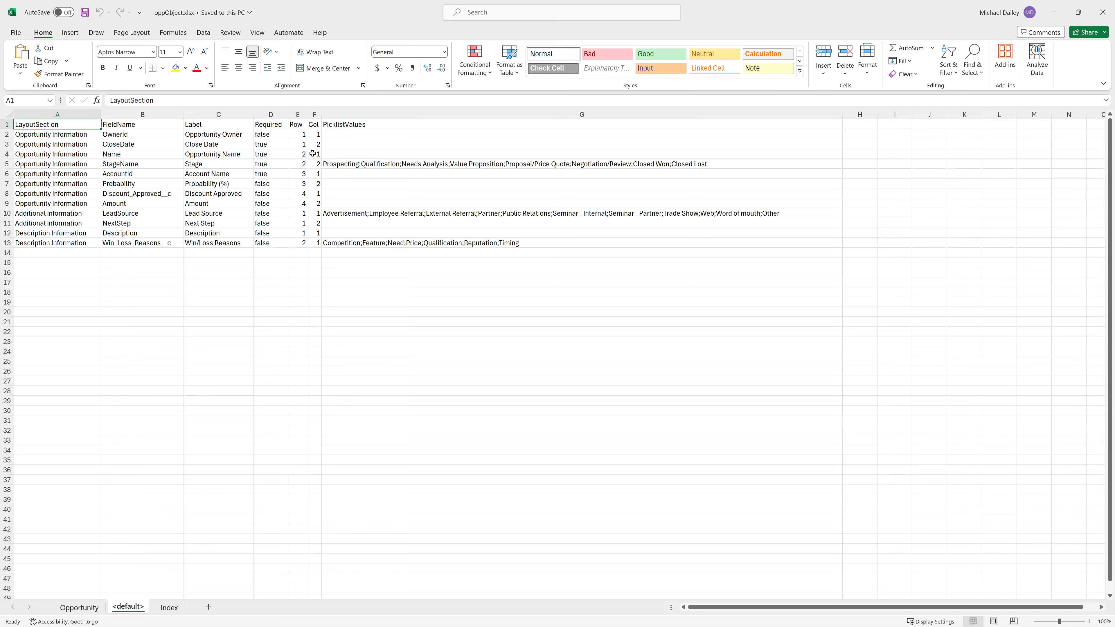
left_click(303, 133)
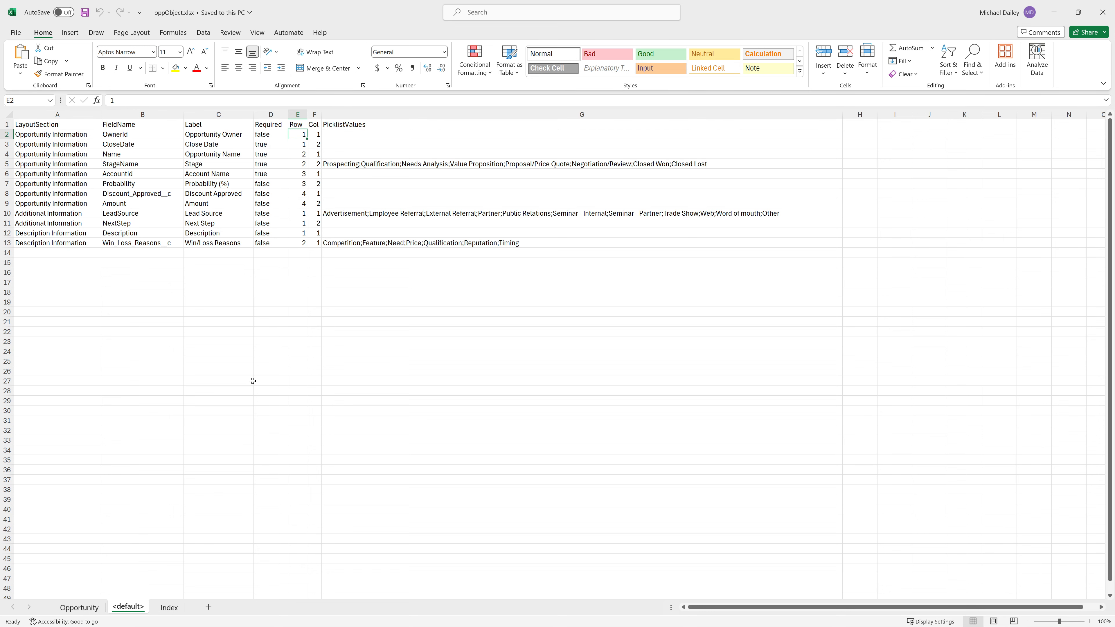
left_click(172, 608)
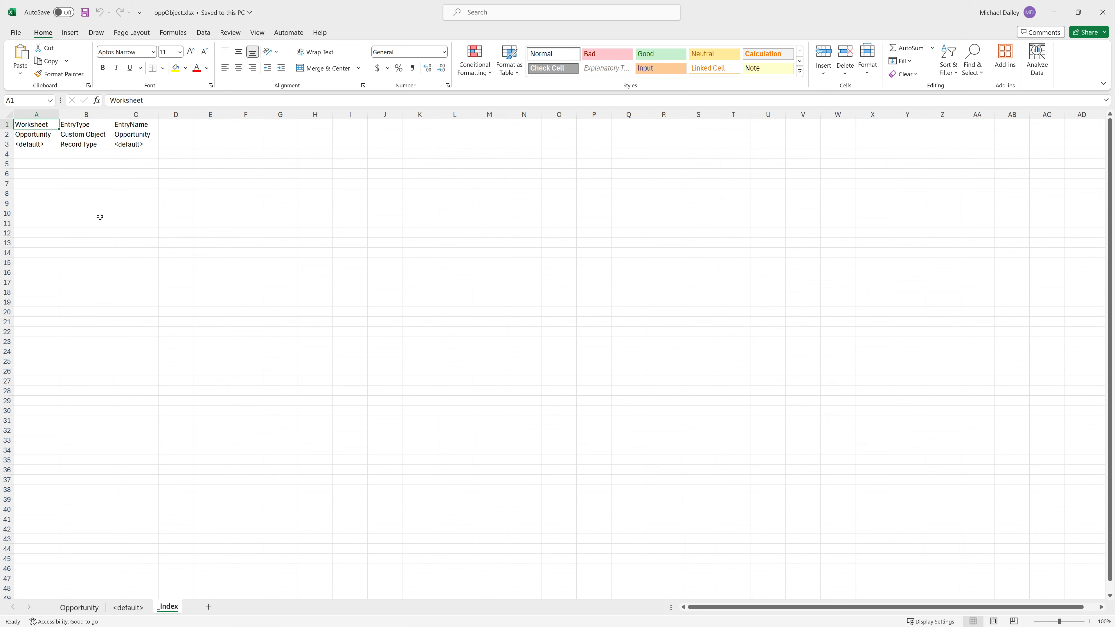
left_click(88, 612)
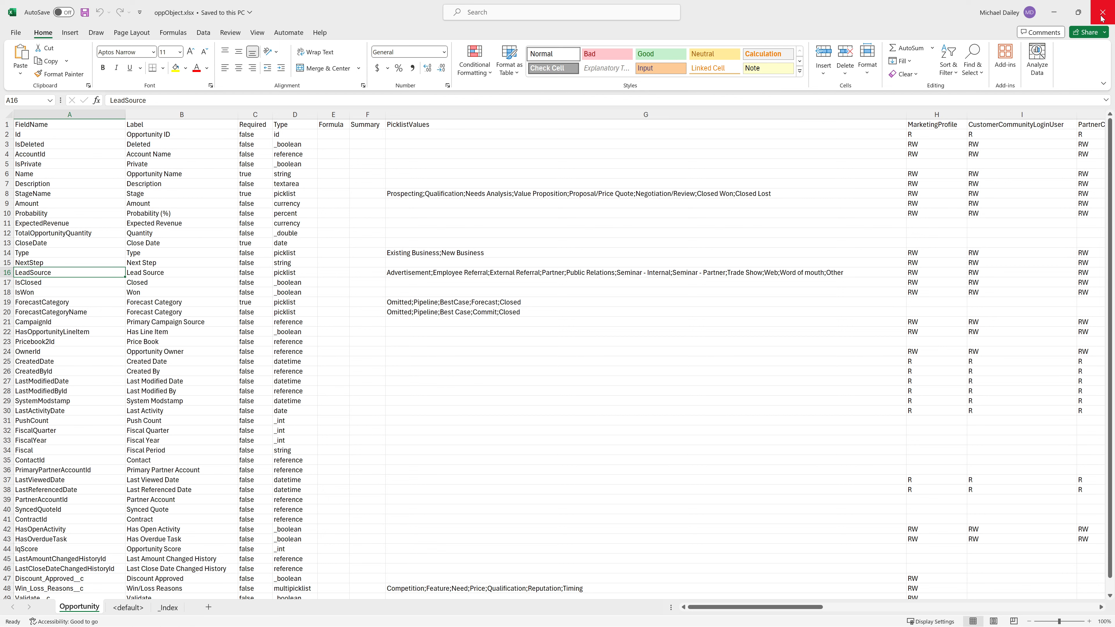
Switch to Provar and examine the Assert Salesforce Layout step in Assert Profile.testcase, including its palette entry, expected layout file and Exclude Columns parameter
left_click(1056, 14)
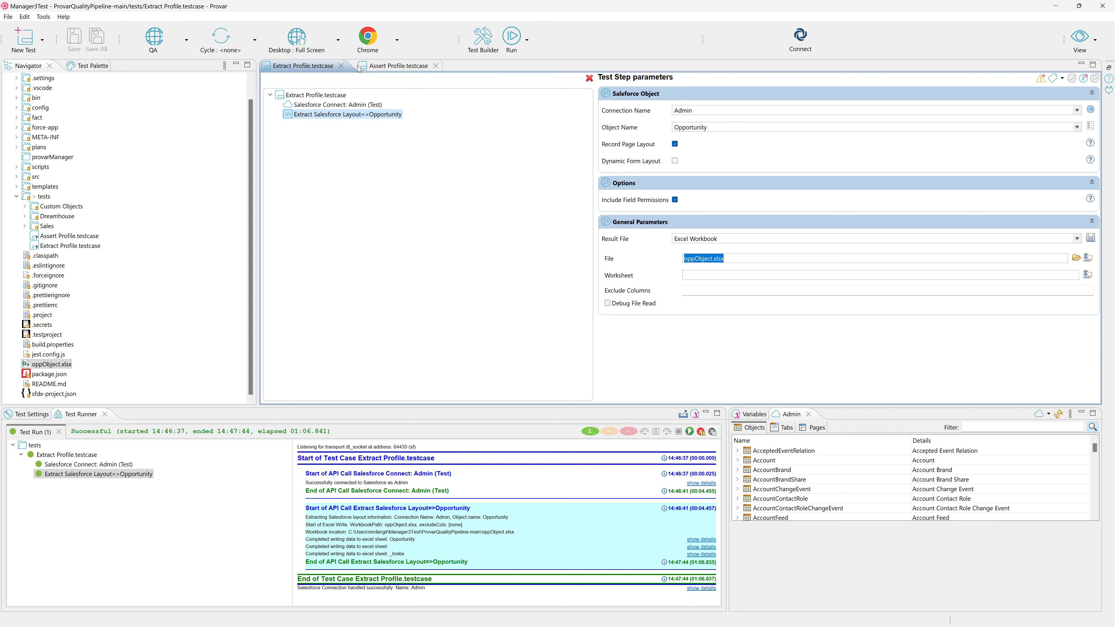
left_click(381, 66)
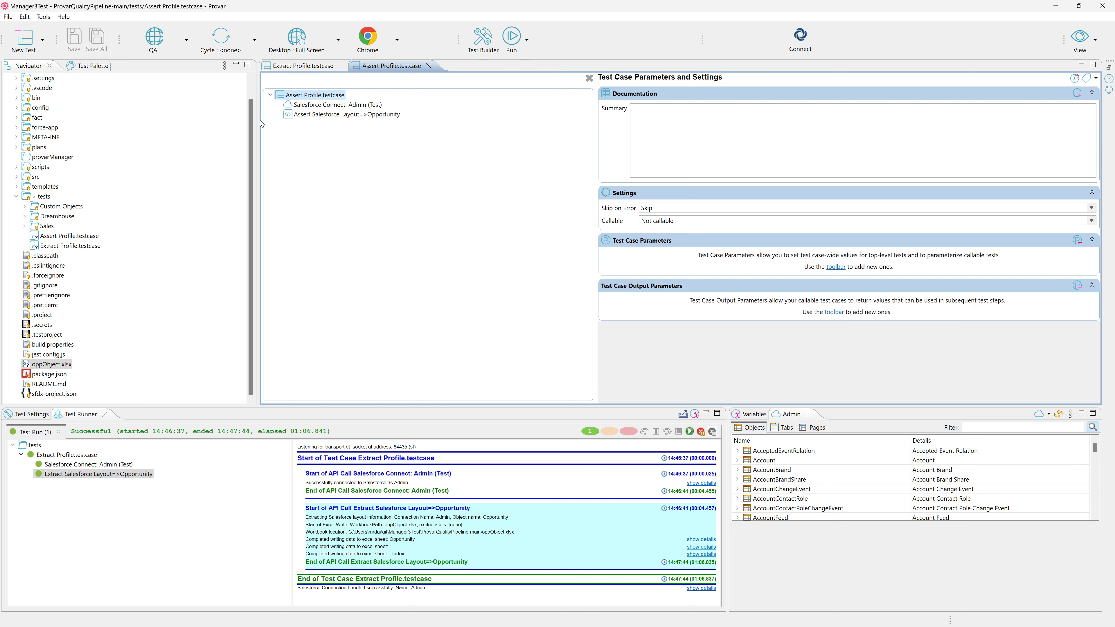
left_click(313, 115)
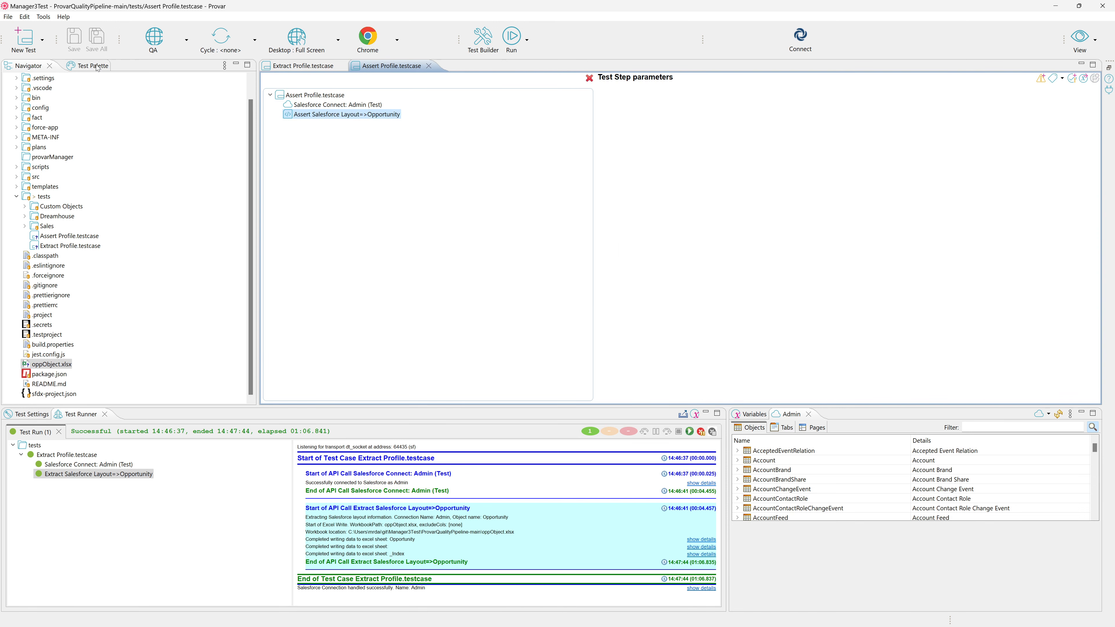
left_click(97, 66)
left_click(157, 222)
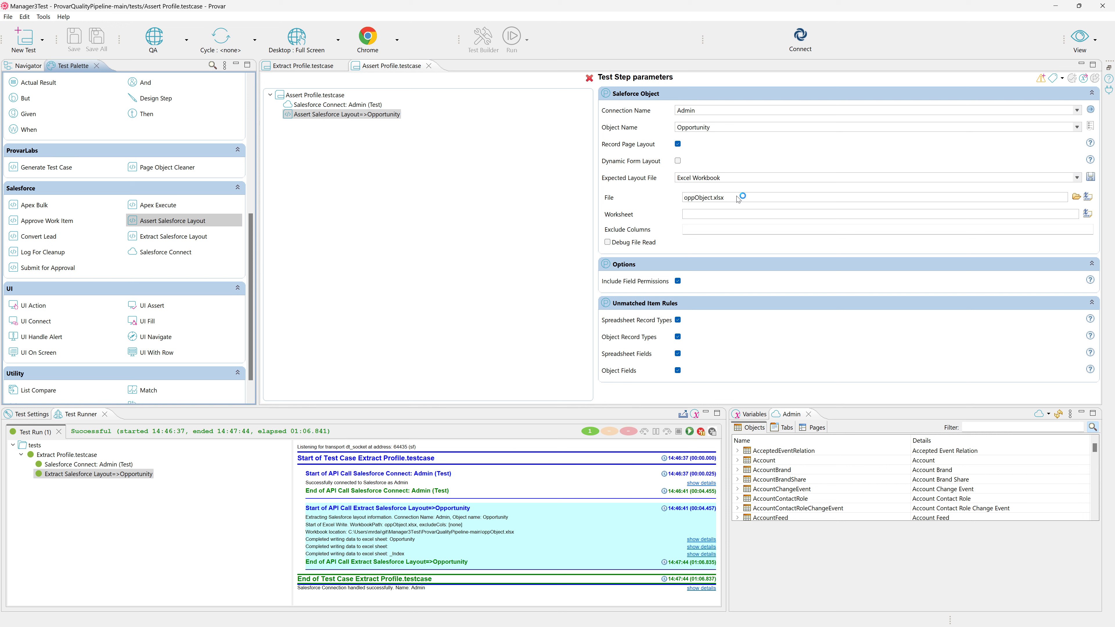
left_click_drag(742, 198, 669, 196)
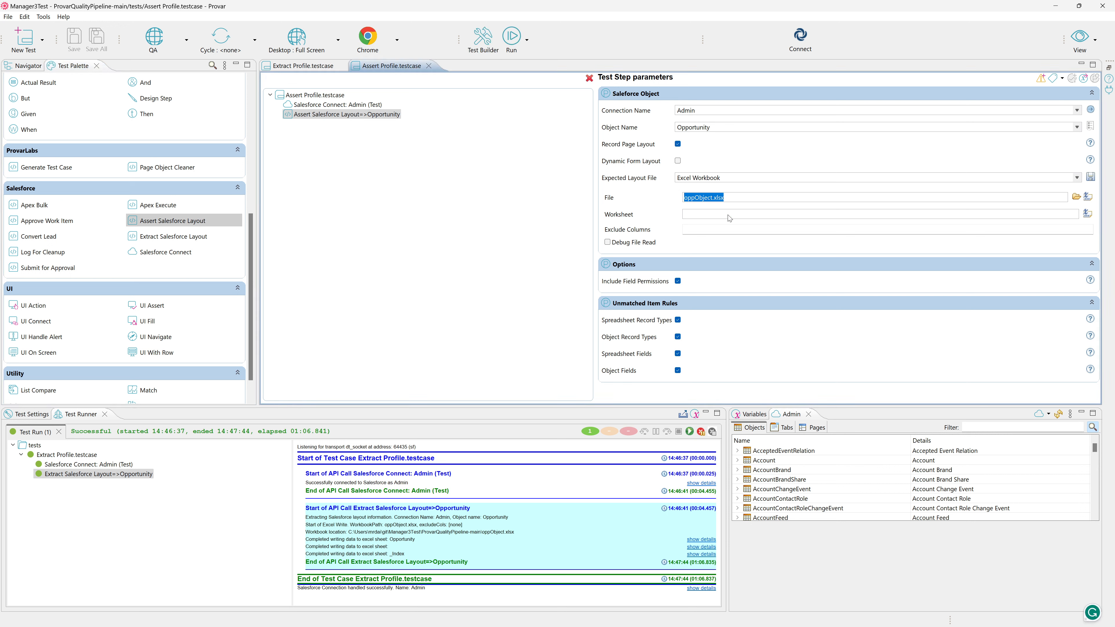
left_click(716, 231)
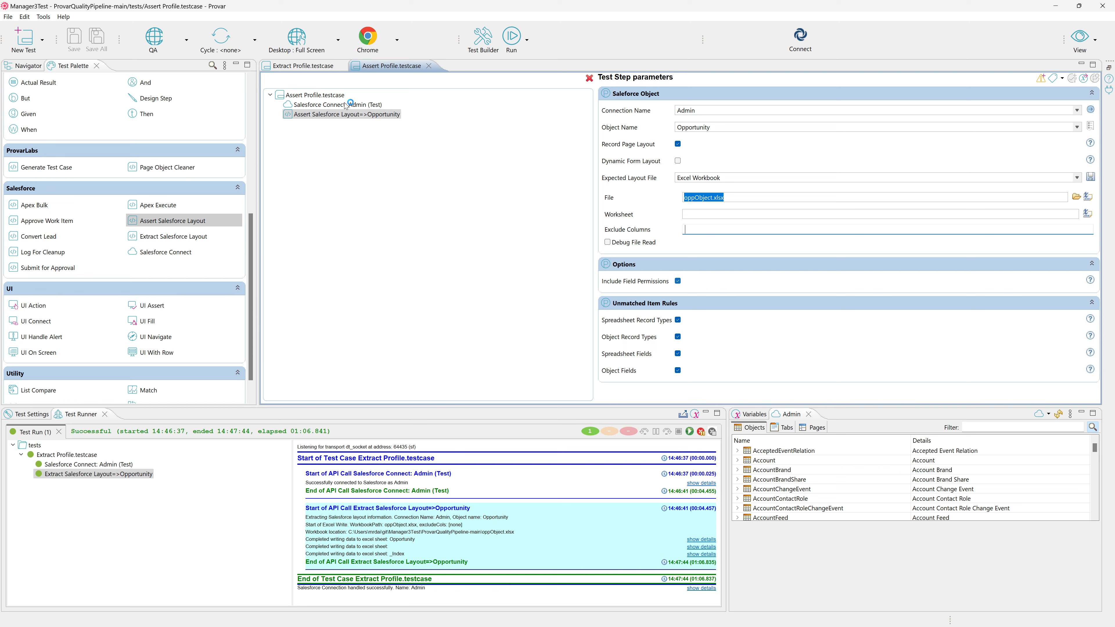
Run Assert Profile.testcase in debug mode and select its Assert Salesforce Layout step in the test run
left_click(527, 39)
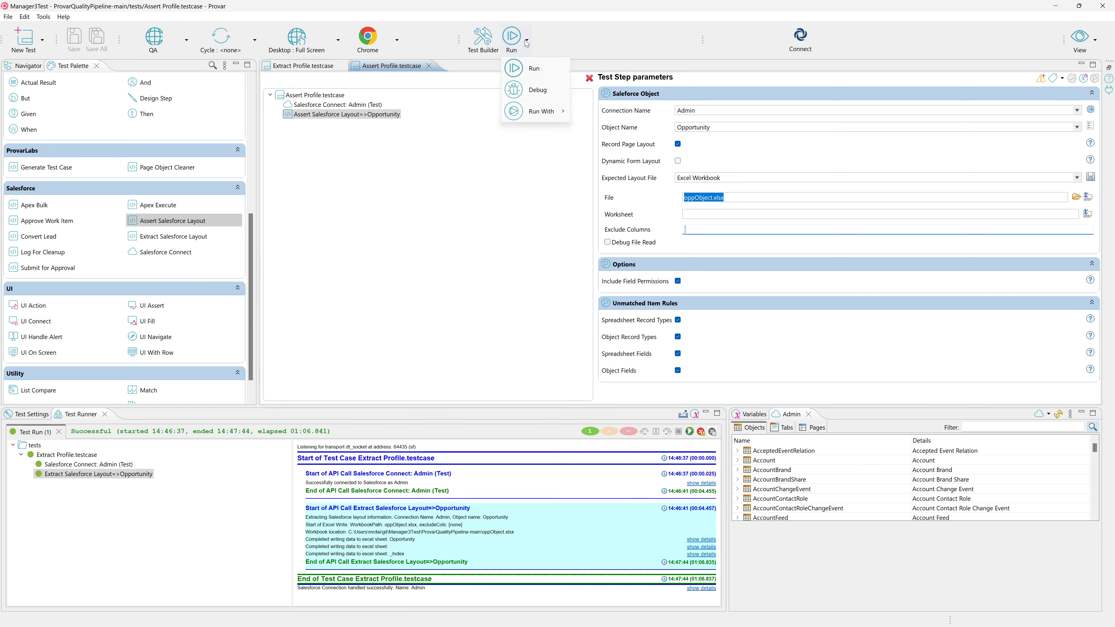
left_click(529, 94)
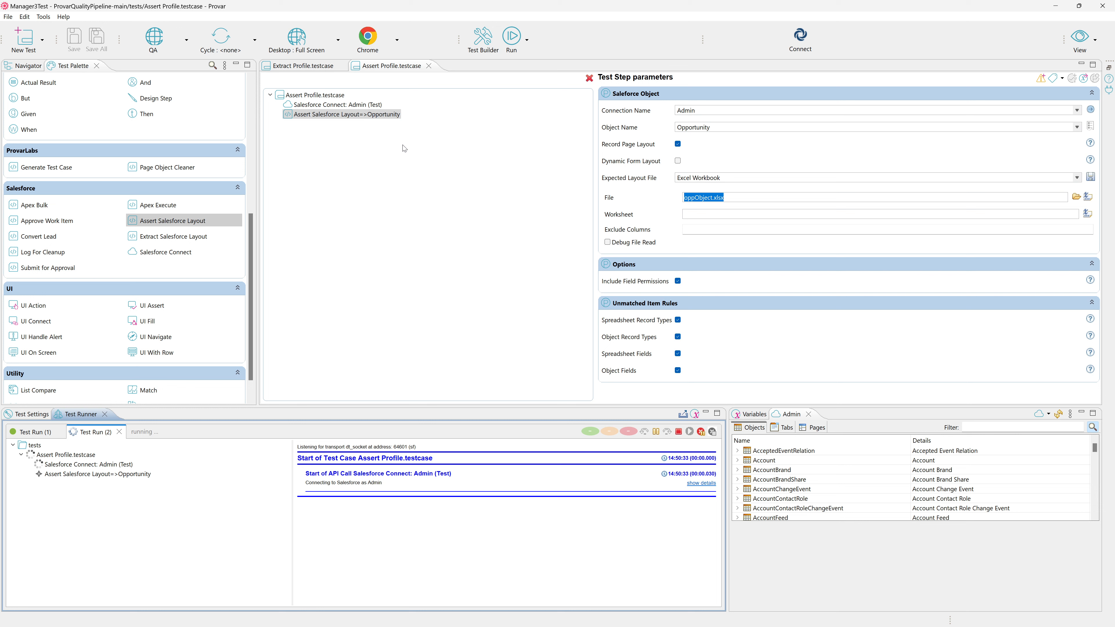
left_click(742, 198)
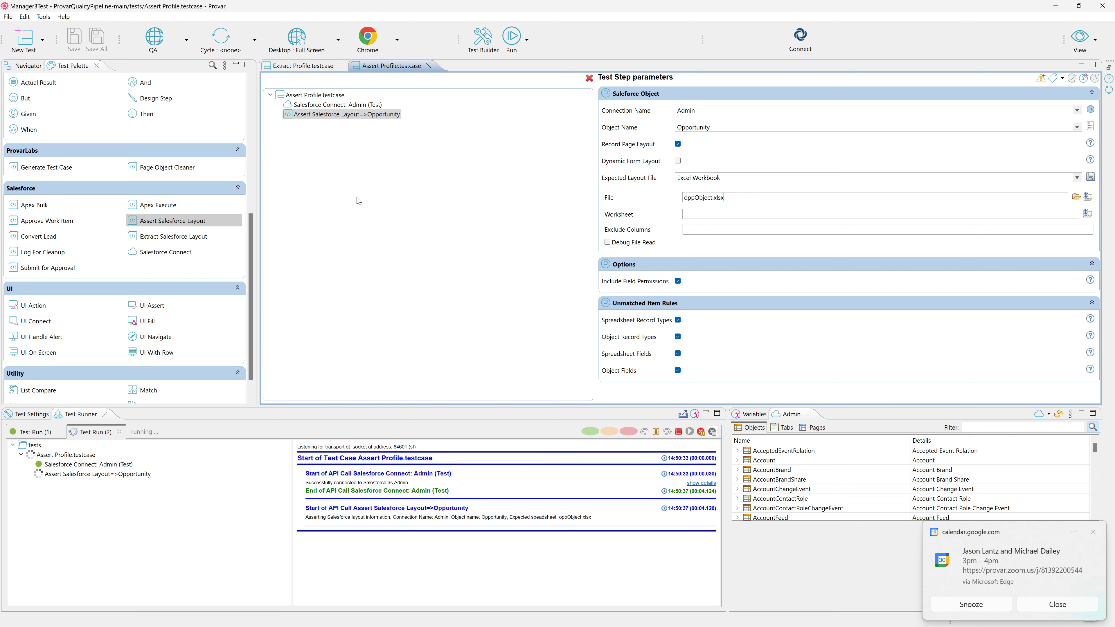
left_click(97, 474)
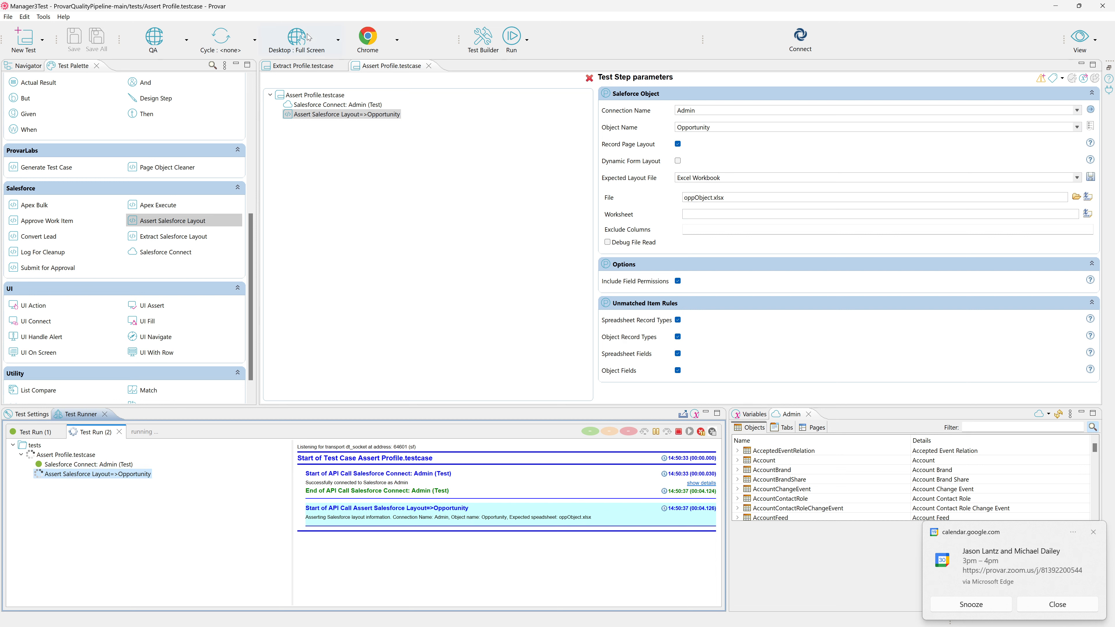
Open the oppObject.xlsx workbook from the project in Excel using the system editor
left_click(372, 73)
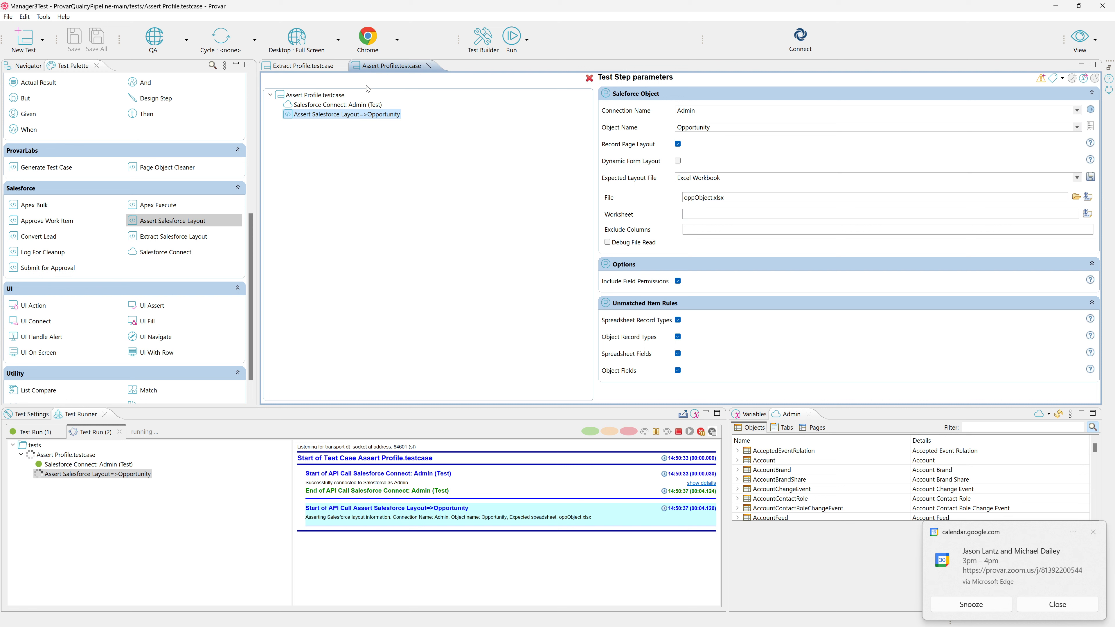
left_click(712, 228)
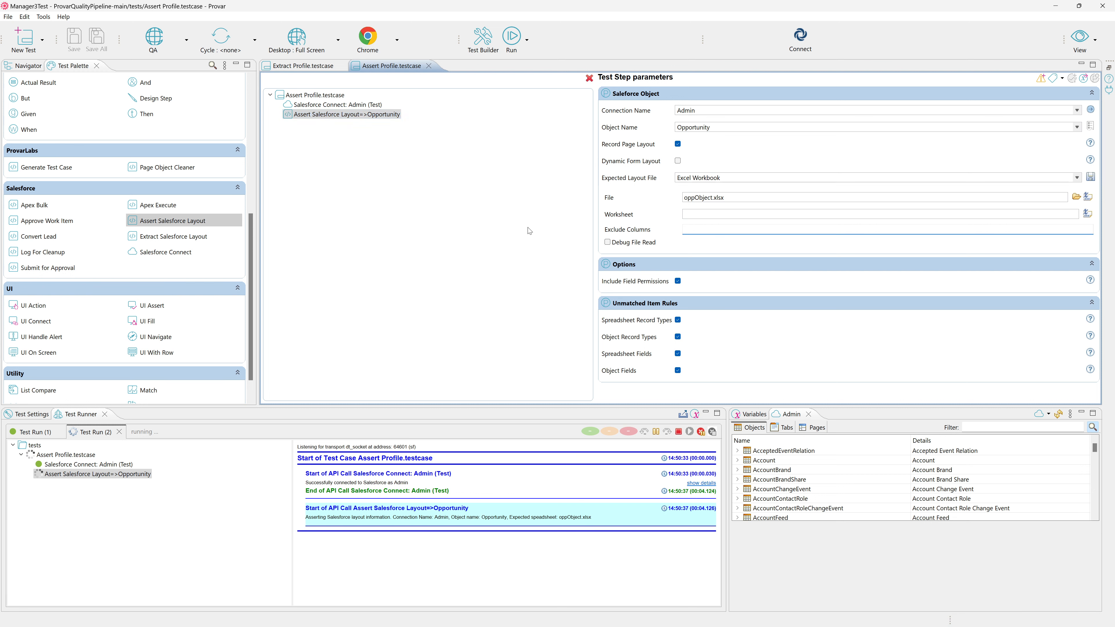
left_click(27, 66)
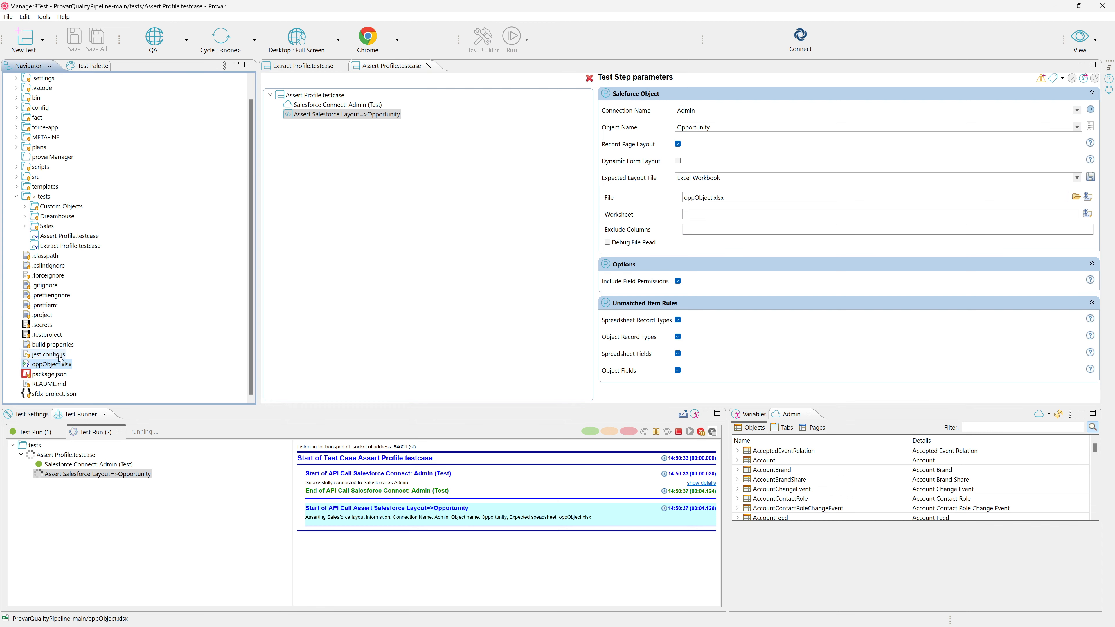
right_click(56, 364)
mouse_move(200, 52)
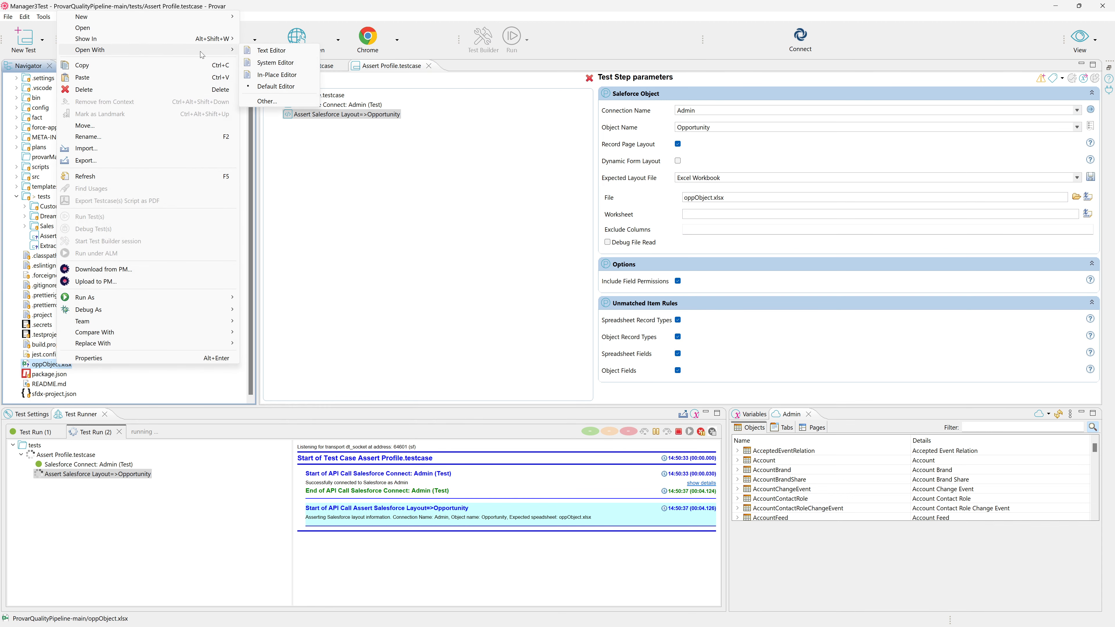
left_click(252, 64)
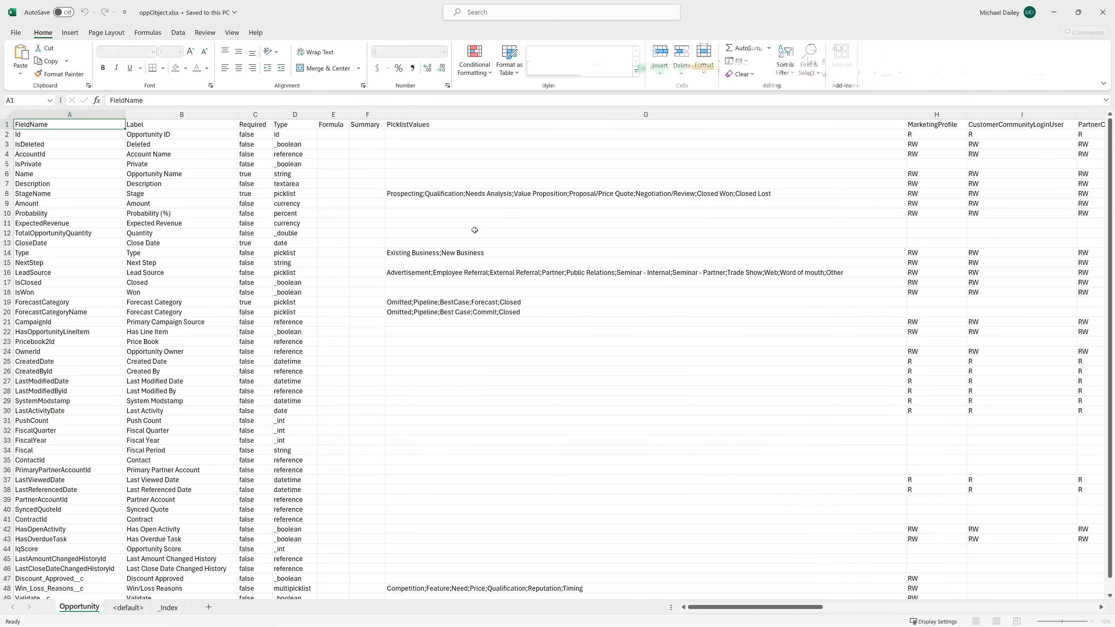
Examine the Opportunity sheet's header row, highlighting the column names from FieldName through CustomerCommunityLoginUser
left_click(874, 125)
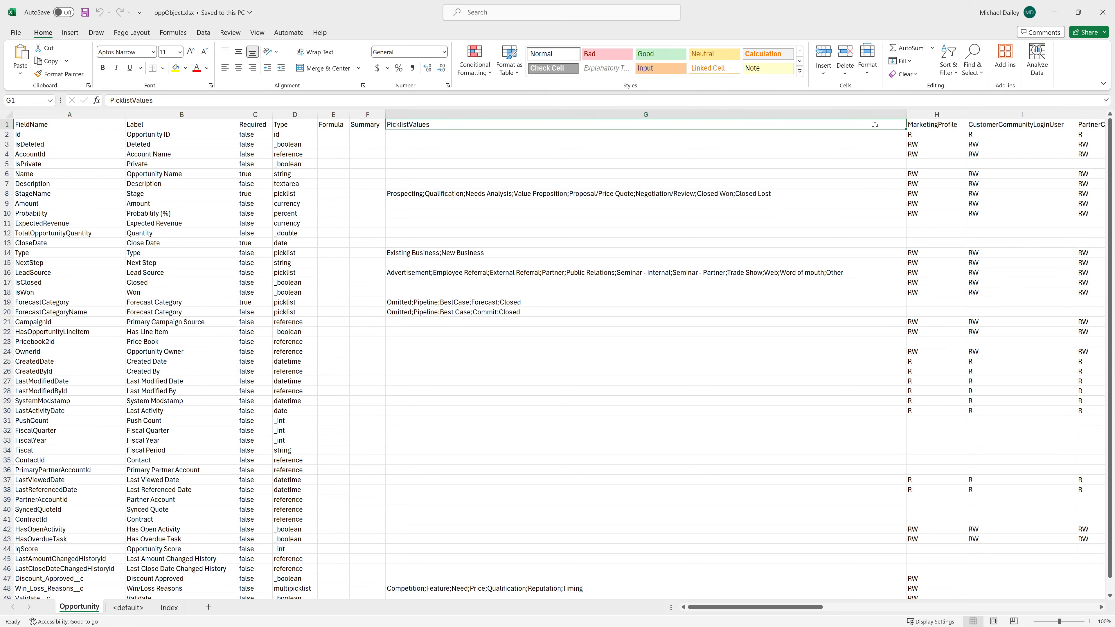
key("Left")
key("Left")
key("Left")
key("Left")
key("Left")
key("Left")
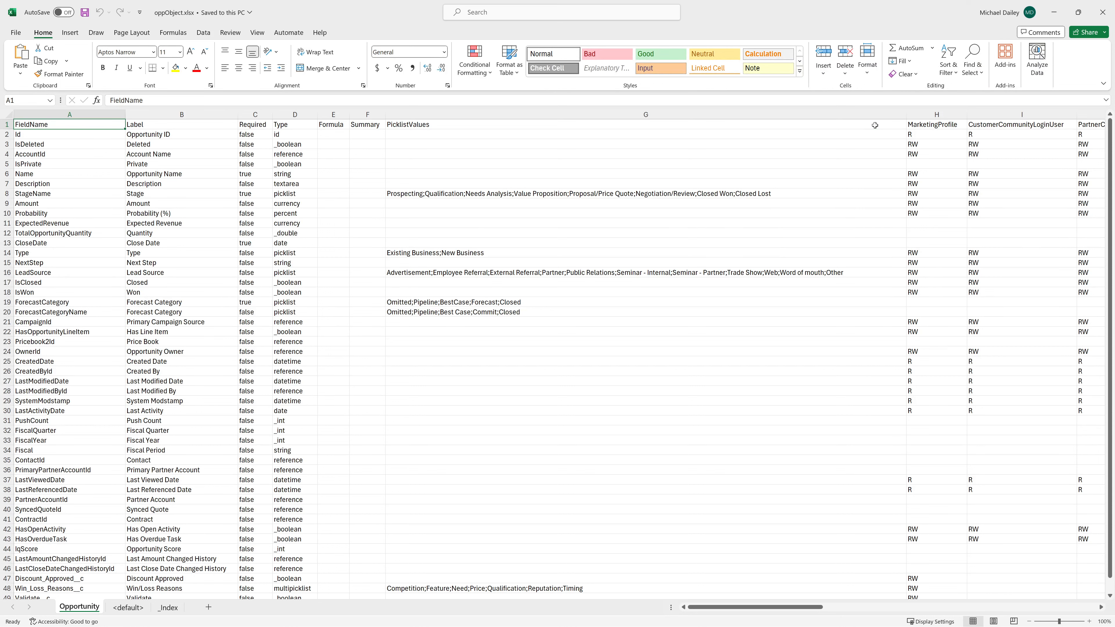
key("shift+Right")
key("shift+Right")
key("shift+Right")
key("shift+Right")
key("shift+Right")
key("shift+Right")
key("shift+Right")
key("shift+Right")
key("shift+Right")
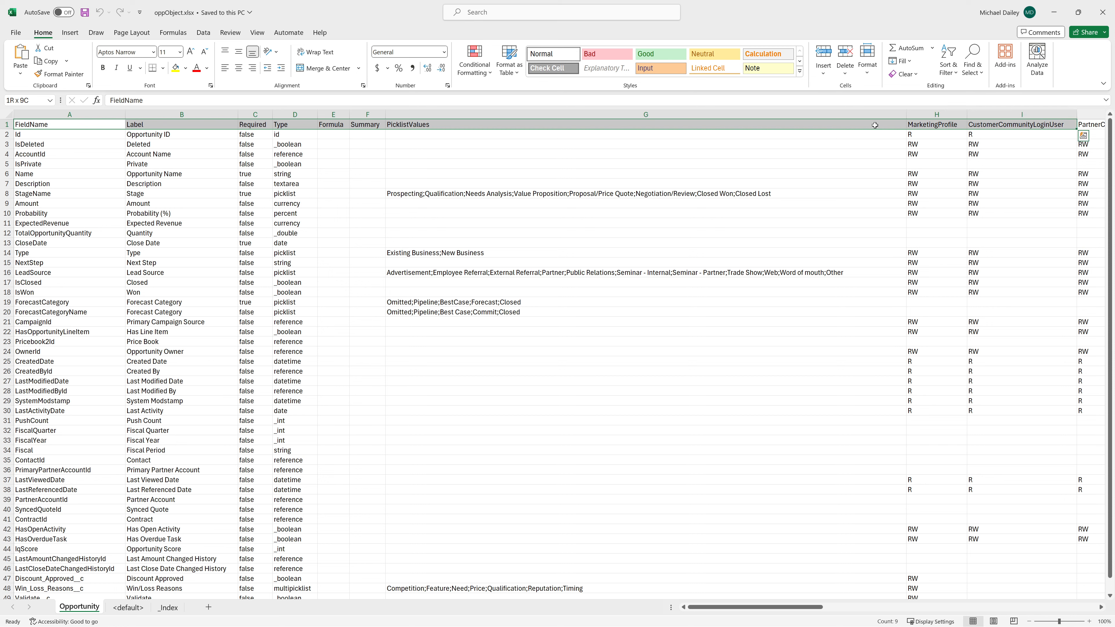
Look across the profile column headers and copy the MarketingProfile column name from the Opportunity sheet
key("Right")
key("Right")
key("Right")
key("Right")
key("Right")
key("Right")
key("Right")
key("Right")
key("Right")
key("Right")
key("Right")
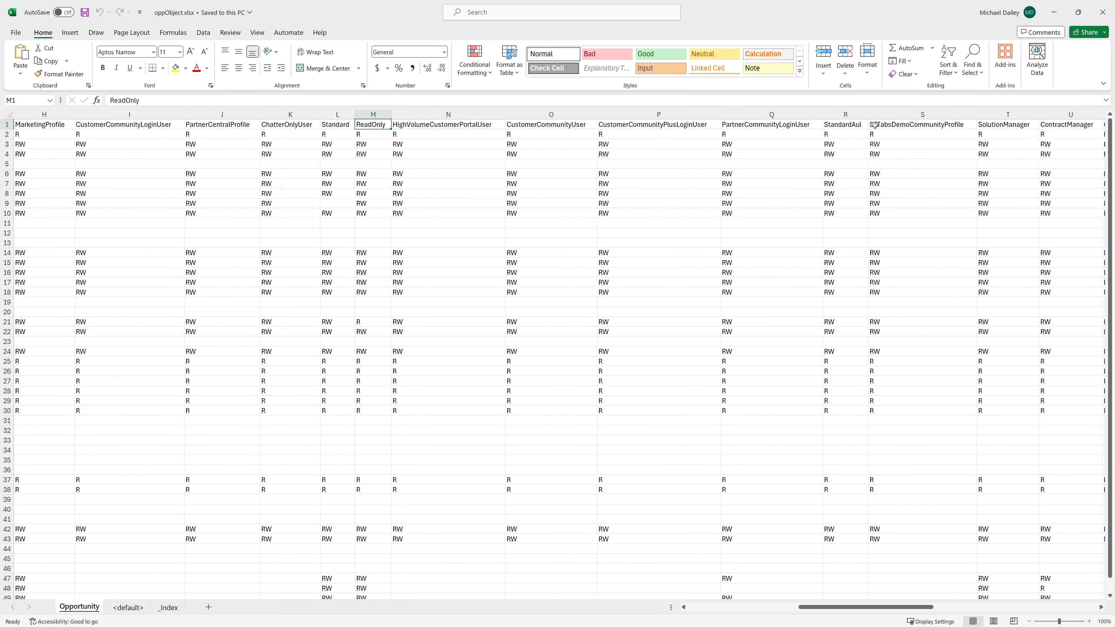
key("Left")
key("Left")
key("Left")
key("Left")
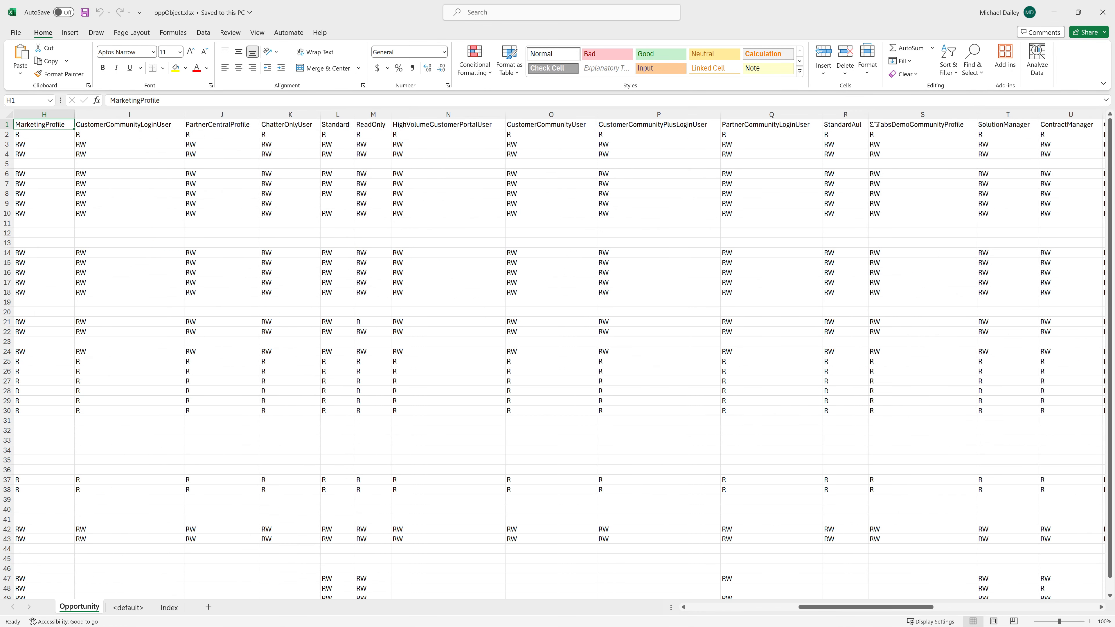
double_click(134, 100)
key("ctrl+c")
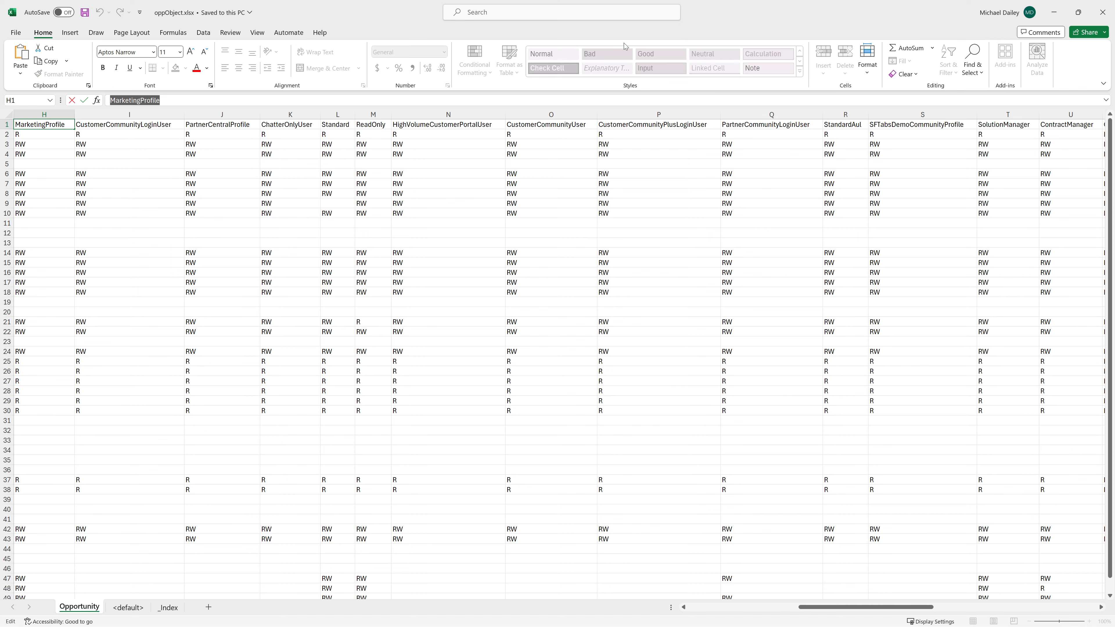
Return to Provar and enter MarketingProfile as the excluded column of the Assert Salesforce Layout step
left_click(1053, 12)
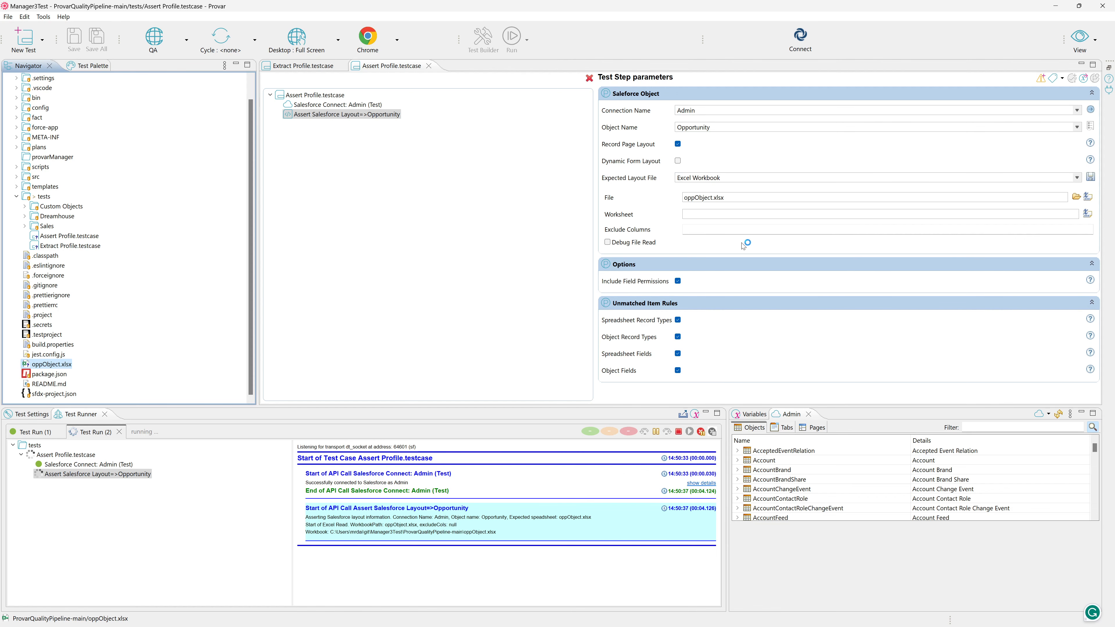
left_click(725, 229)
key("ctrl+v")
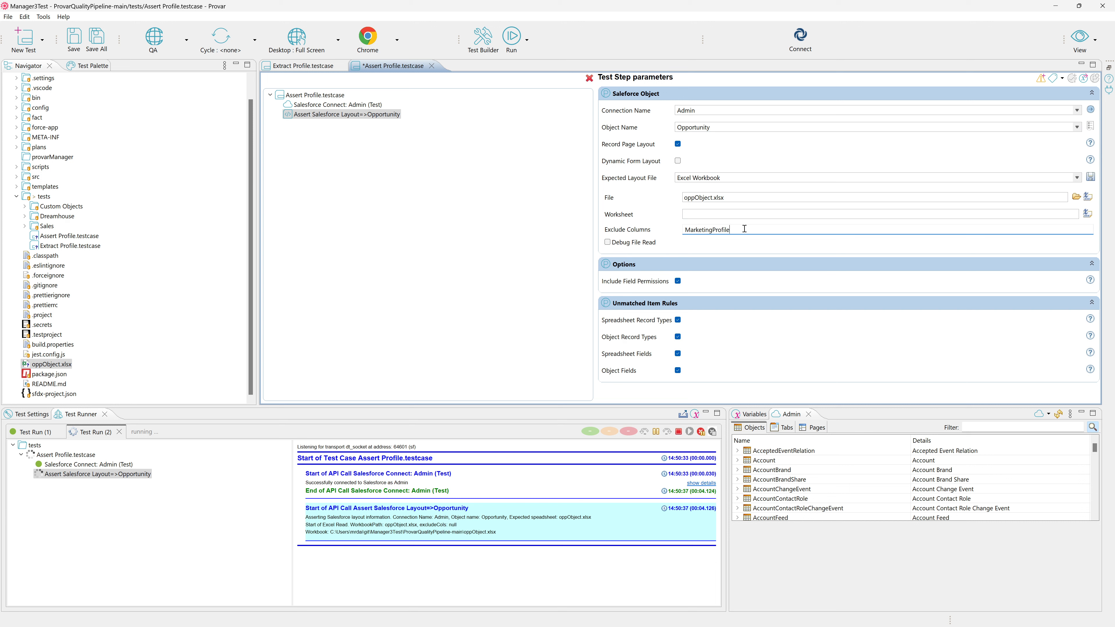
Clear the excluded column from the Assert Salesforce Layout step and save the test case
left_click_drag(745, 229, 631, 222)
key("BackSpace")
left_click(75, 38)
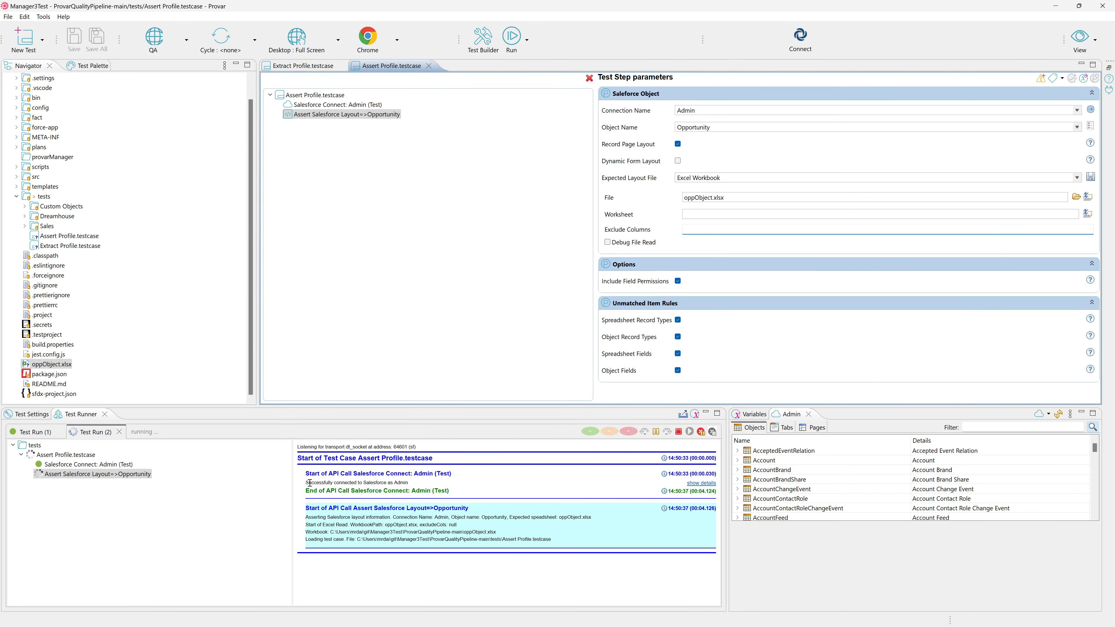
Examine the Assert Salesforce Layout step's object field and record type comparisons in the maximized Test Runner log
left_click(71, 476)
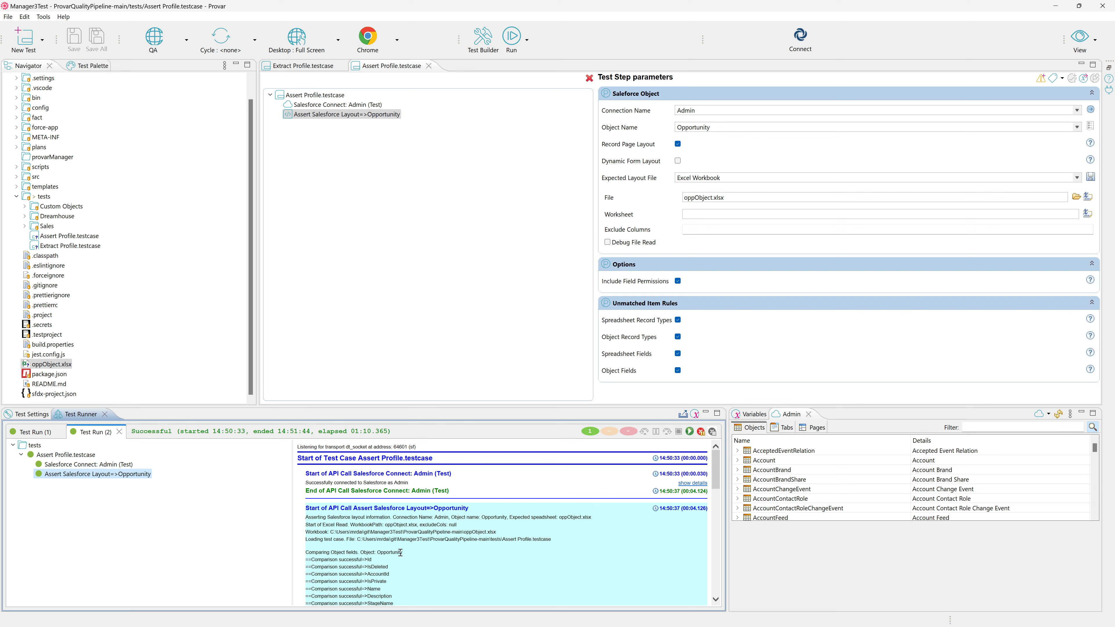
scroll(401, 552, "down", 5)
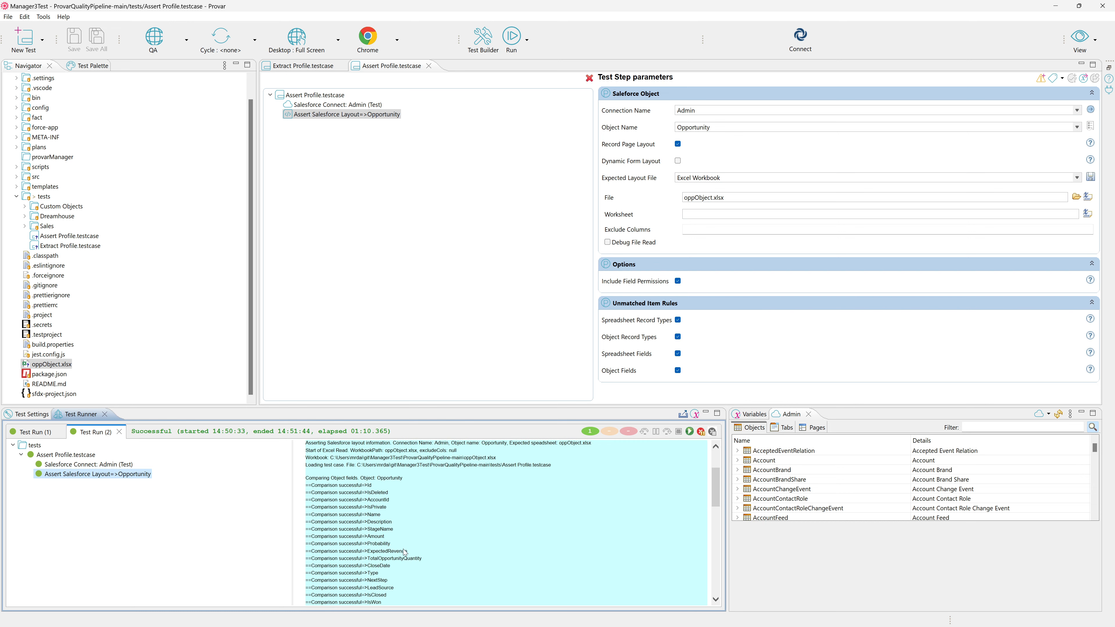
scroll(414, 536, "down", 5)
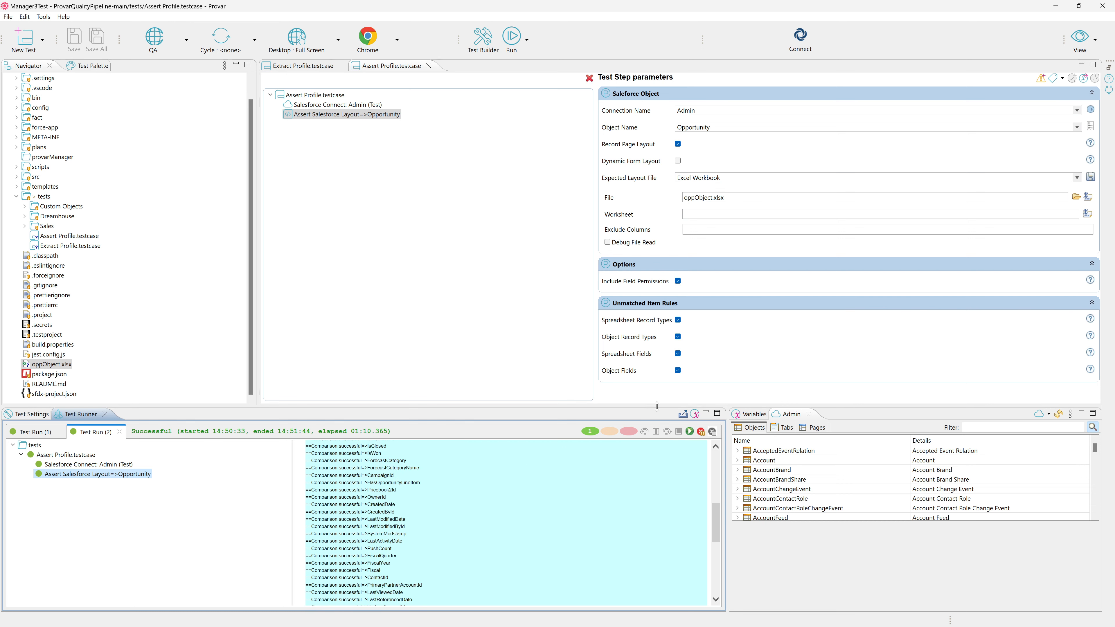
left_click(717, 414)
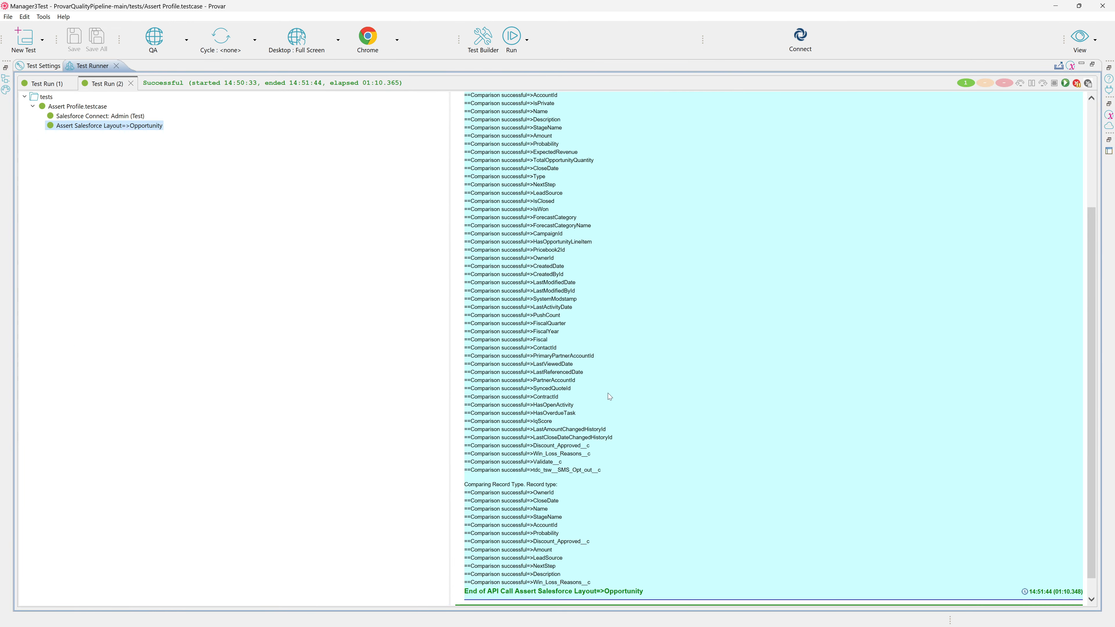
scroll(611, 396, "up", 7)
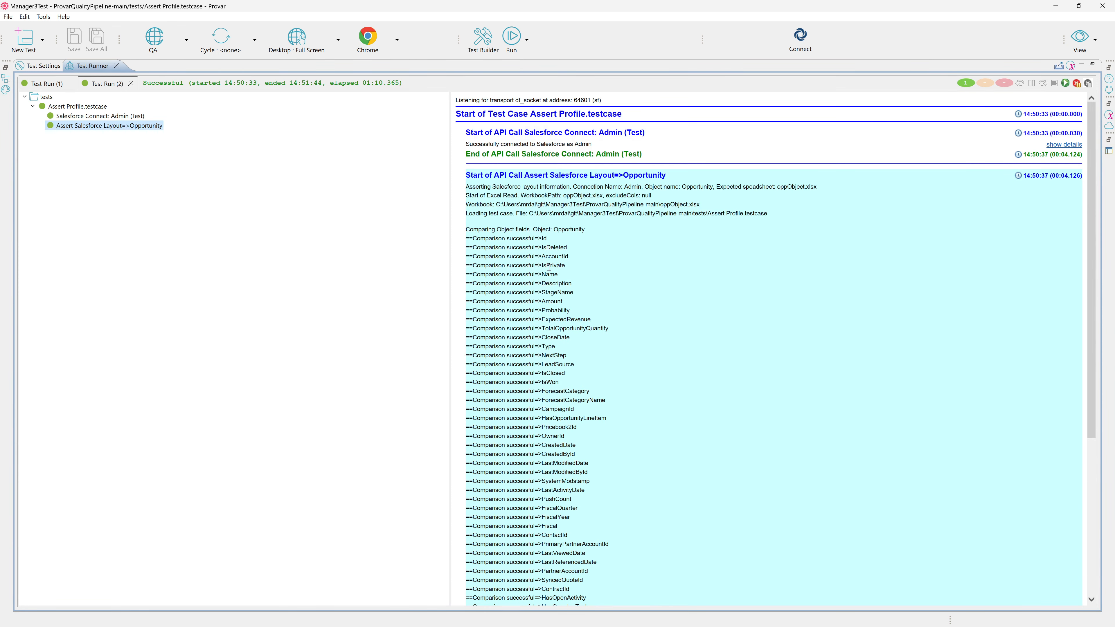
scroll(630, 340, "down", 9)
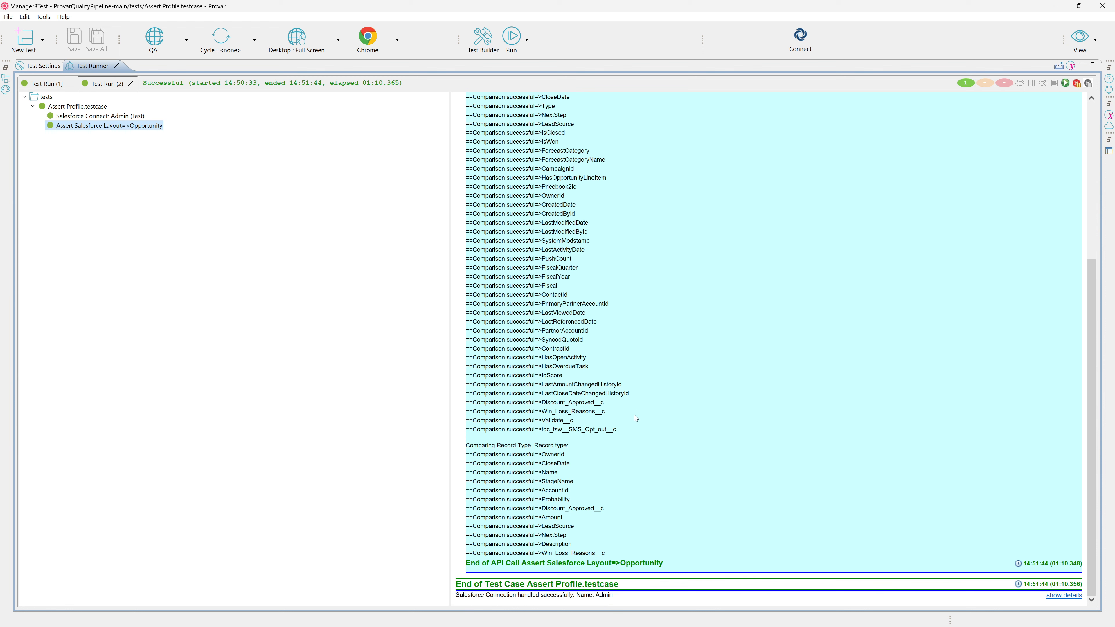
scroll(594, 363, "up", 9)
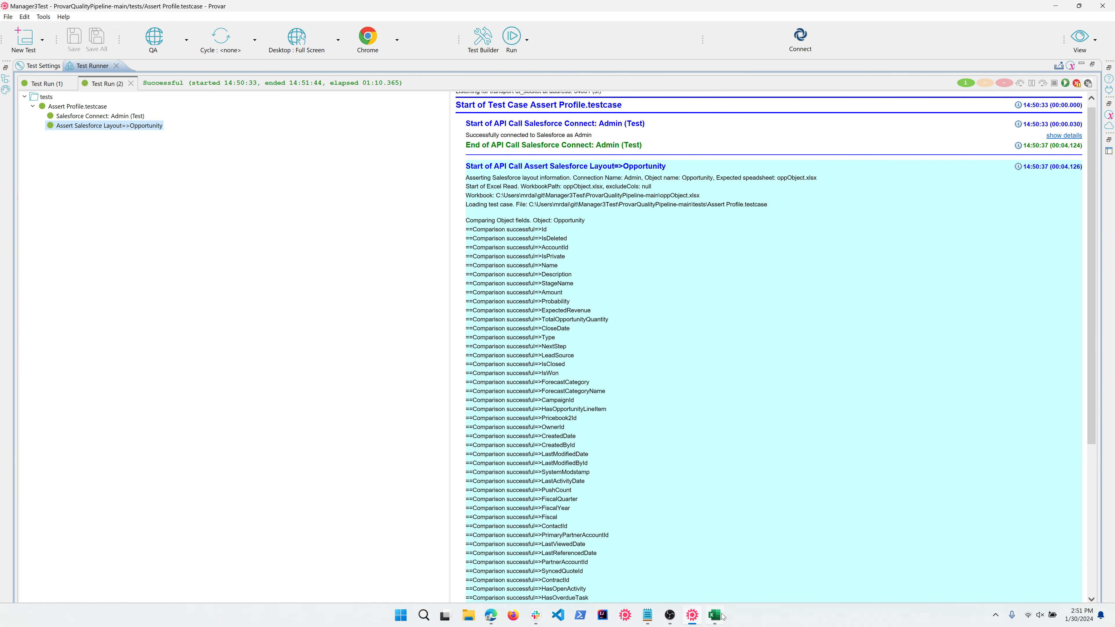
Switch to the oppObject.xlsx workbook in Excel and examine the Opportunity sheet's Id row from the field name across to the MarketingProfile permission
left_click(726, 615)
left_click(111, 142)
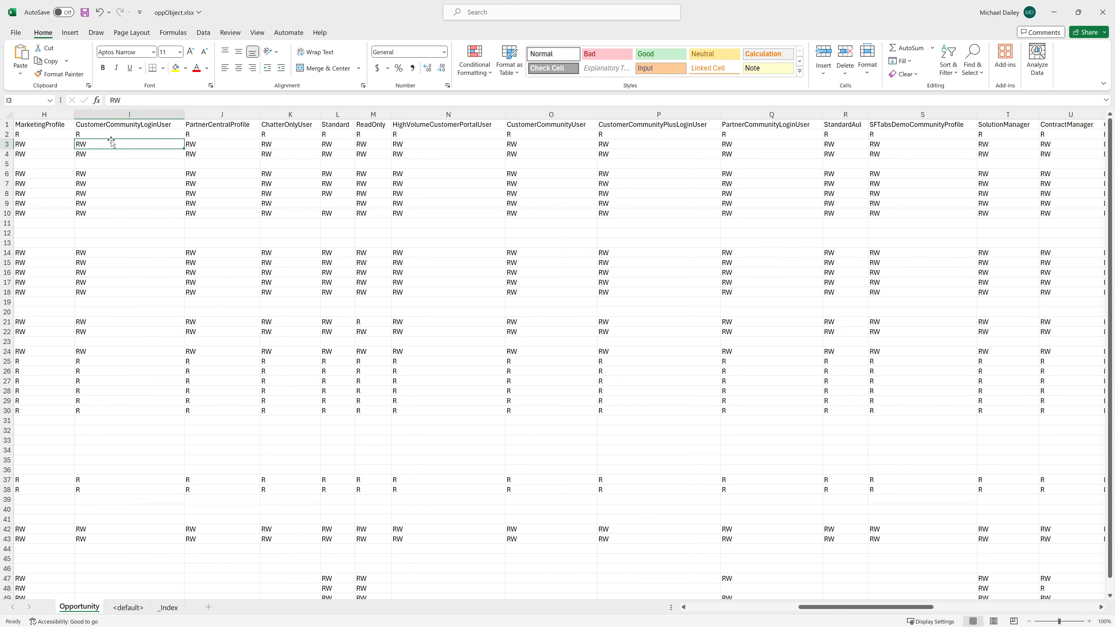
key("Left")
key("Home")
key("Up")
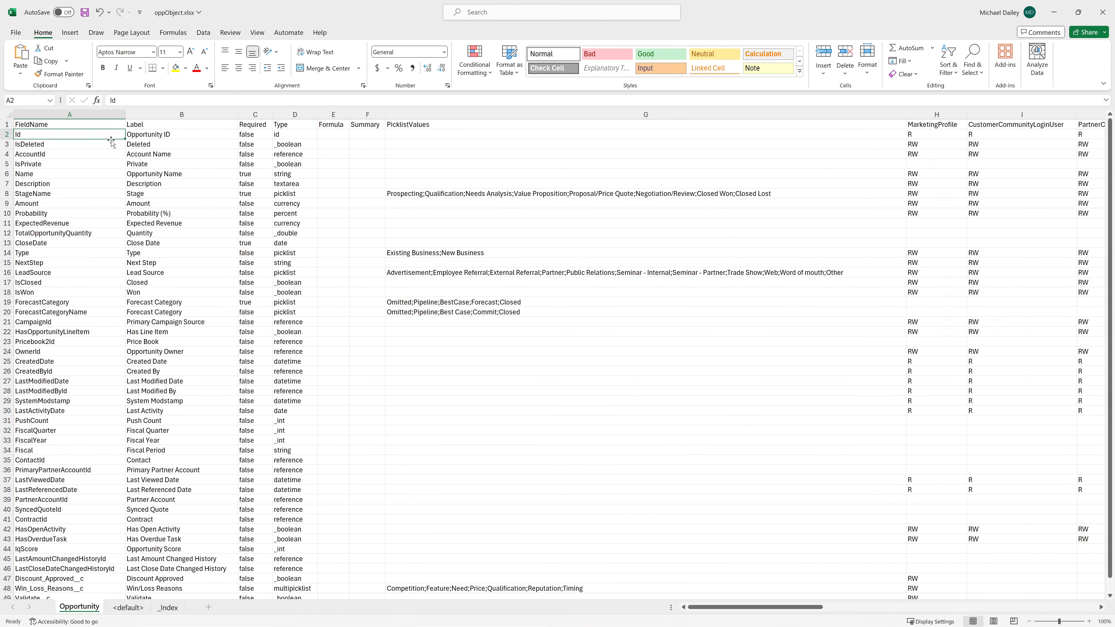
key("Right")
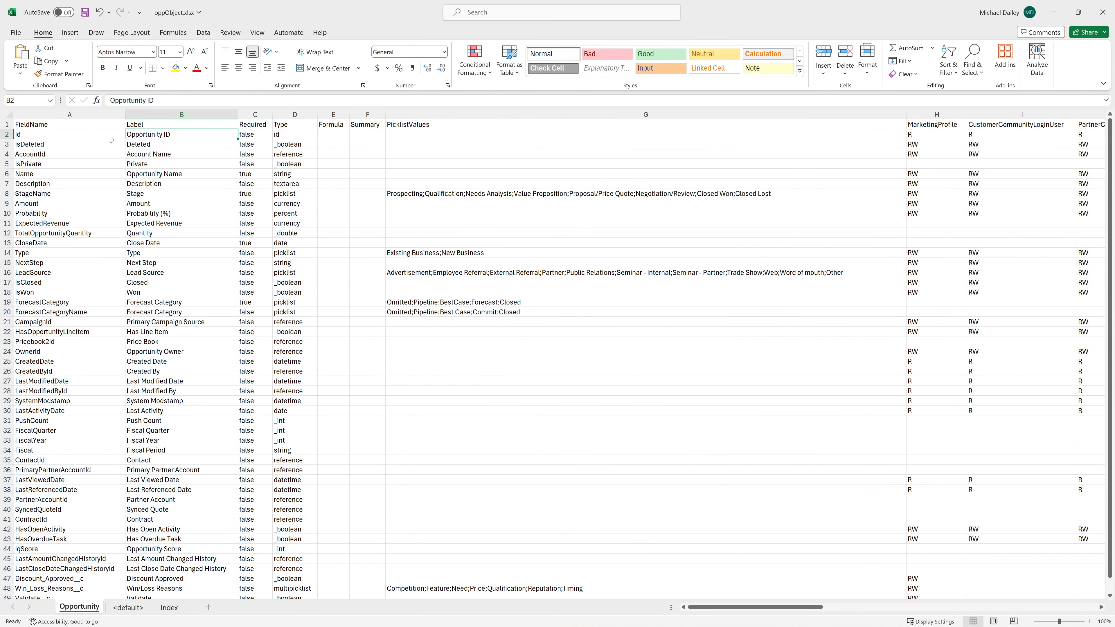
key("Right")
key("Right")
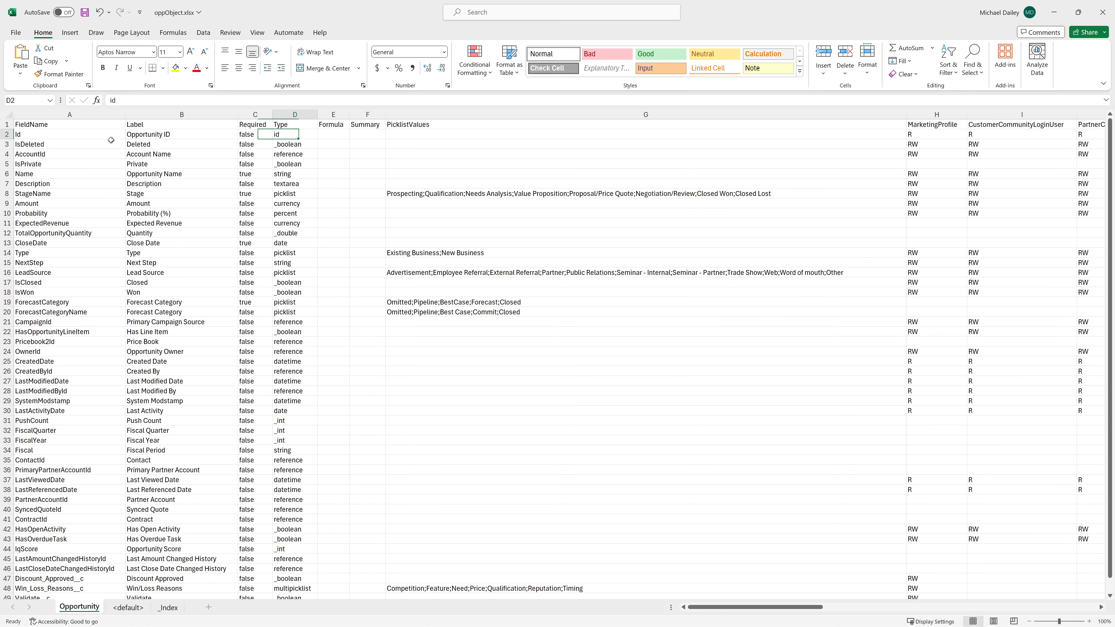
key("Right")
key("Right")
key("Right")
key("Right")
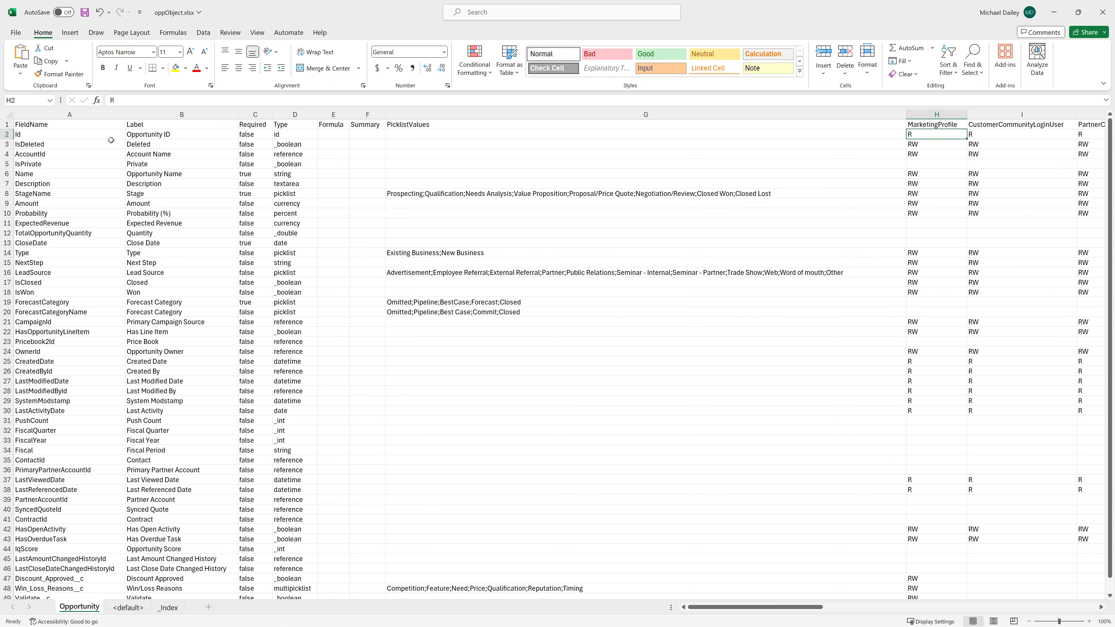
Go back to the Id field name, view the _Index sheet briefly and return to the Opportunity sheet
key("Left")
key("Left")
key("Left")
key("Left")
left_click(111, 138)
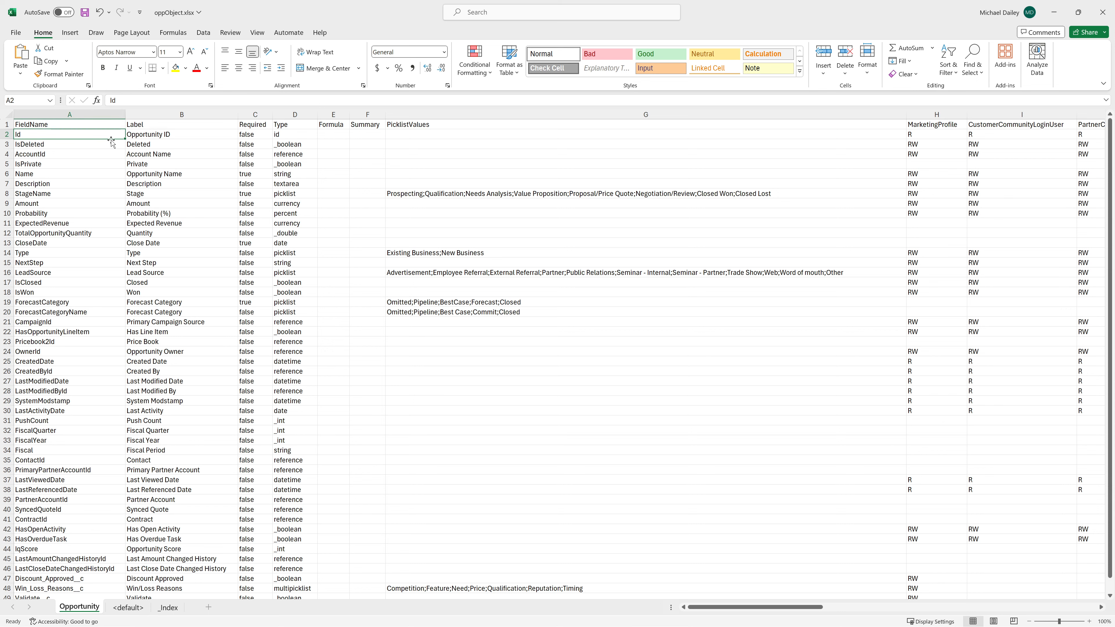
left_click(166, 610)
left_click(79, 608)
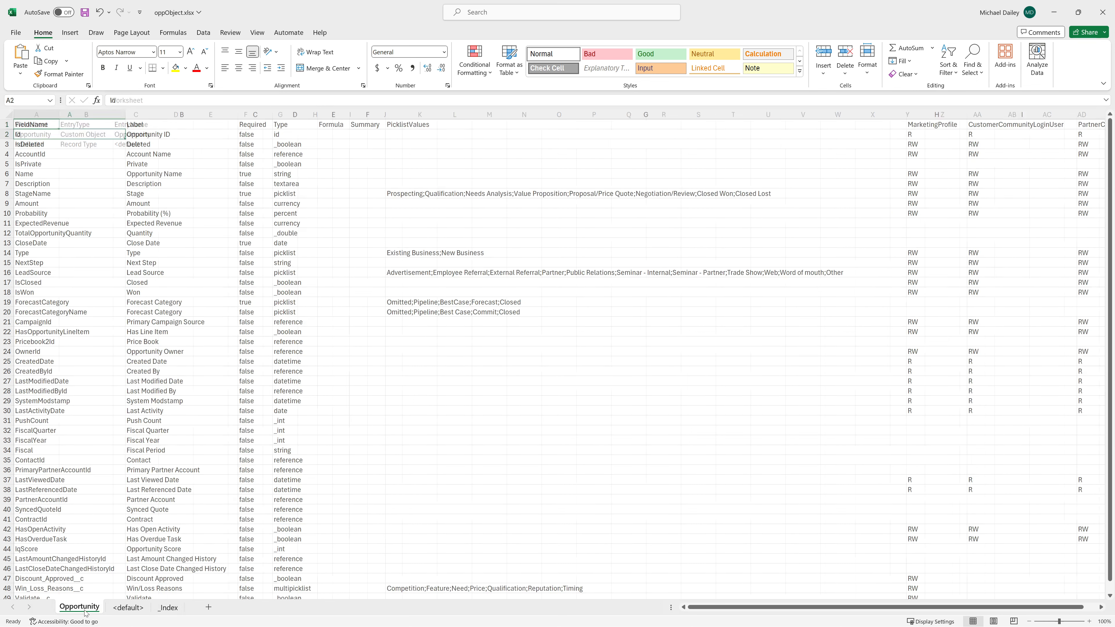